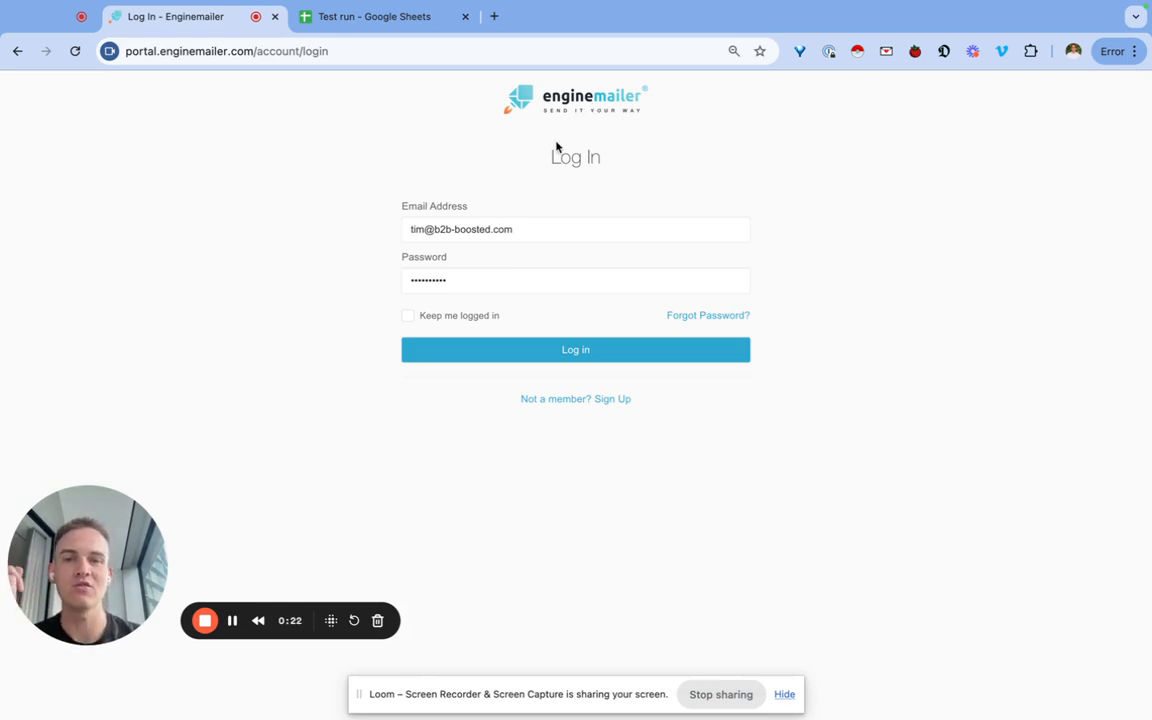
Log in to Enginemailer and switch to the 'Test run' Google Sheet.
left_click(574, 350)
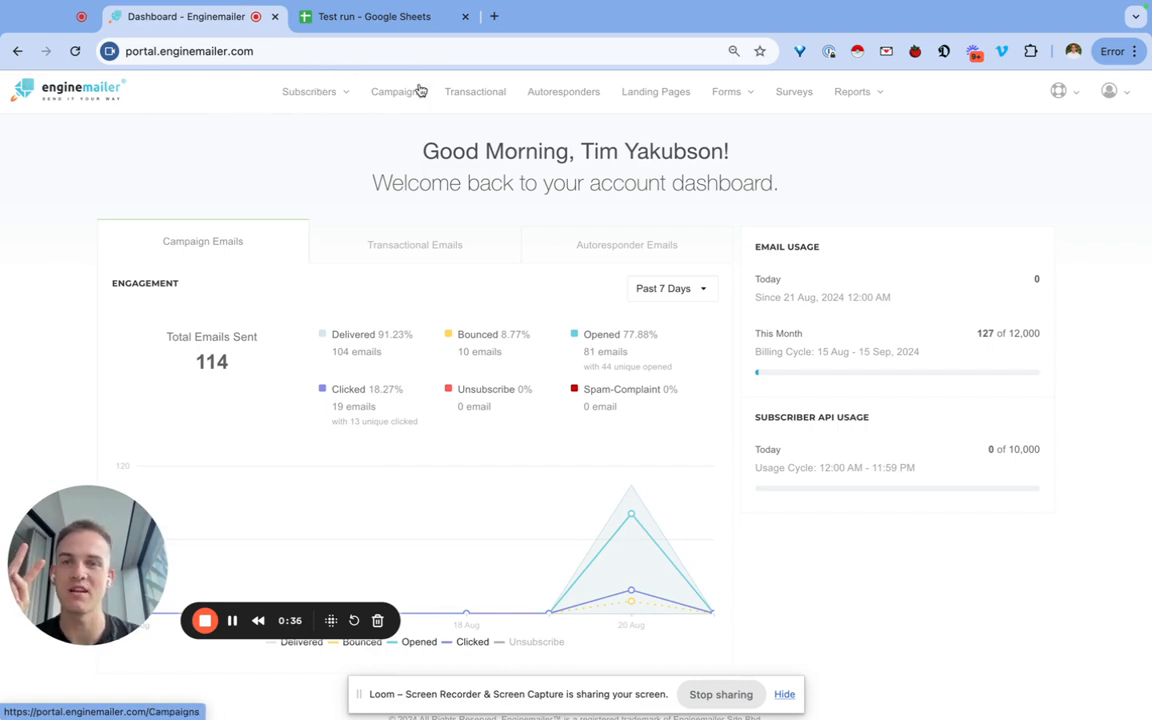
left_click(373, 17)
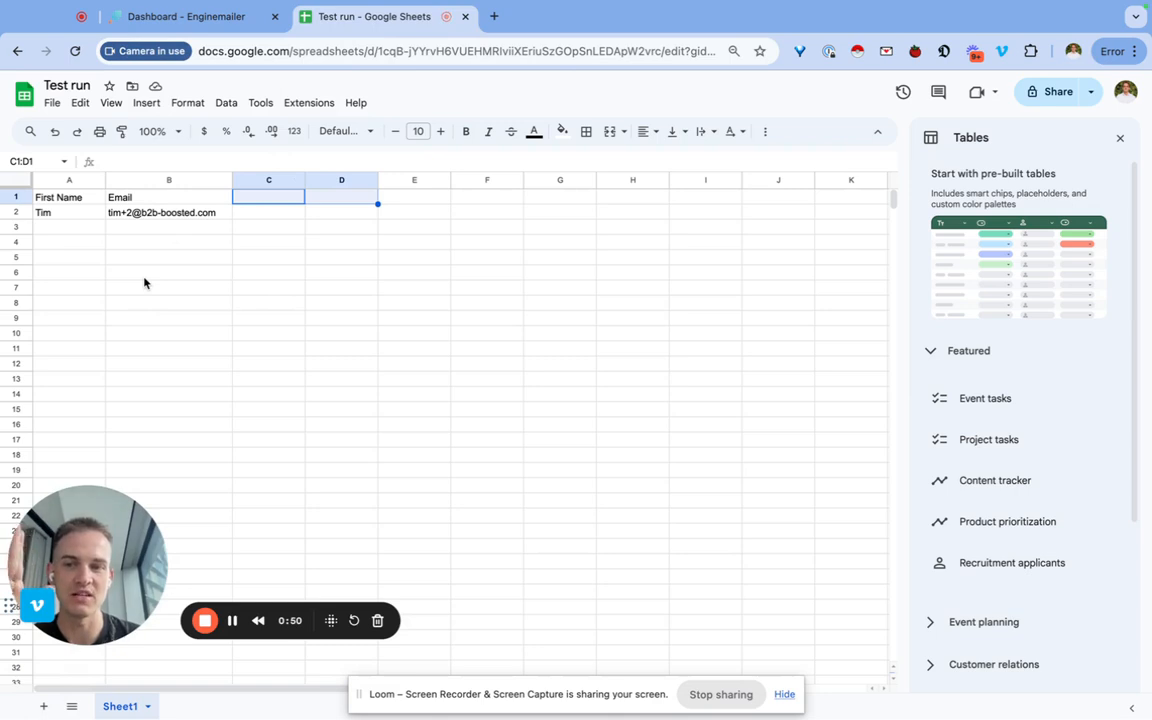
Download the Test run sheet as the CSV file 'Test run - Sheet1.csv'.
left_click(152, 304)
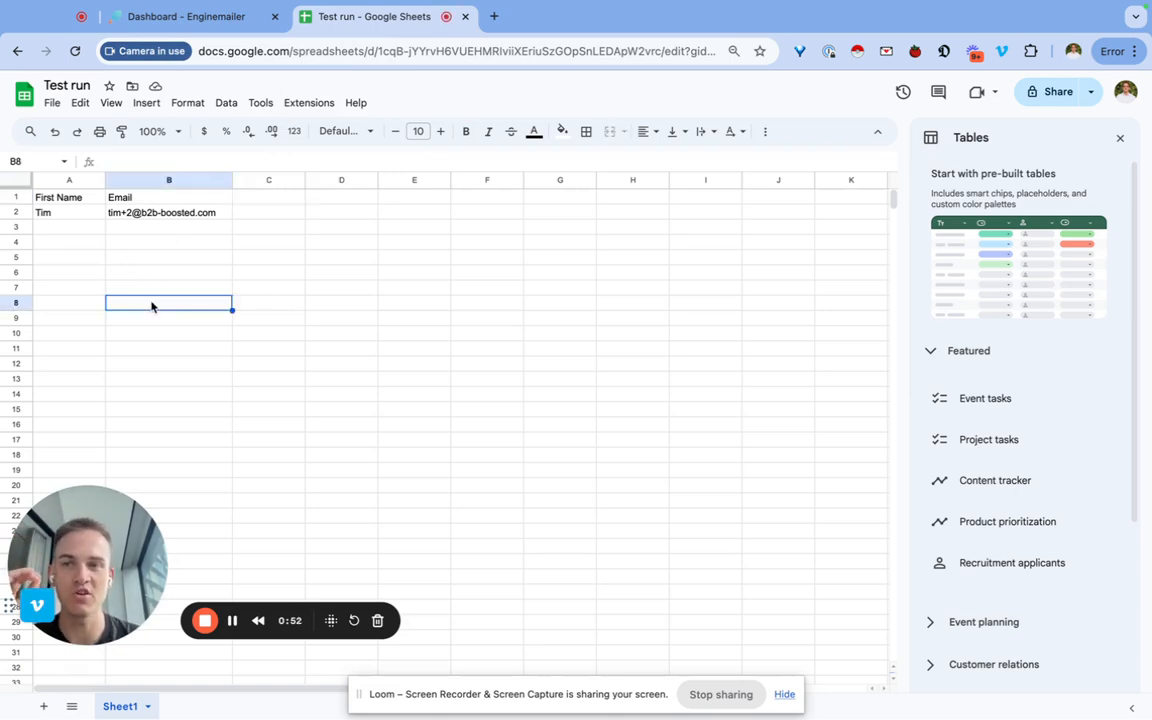
left_click(53, 104)
mouse_move(92, 277)
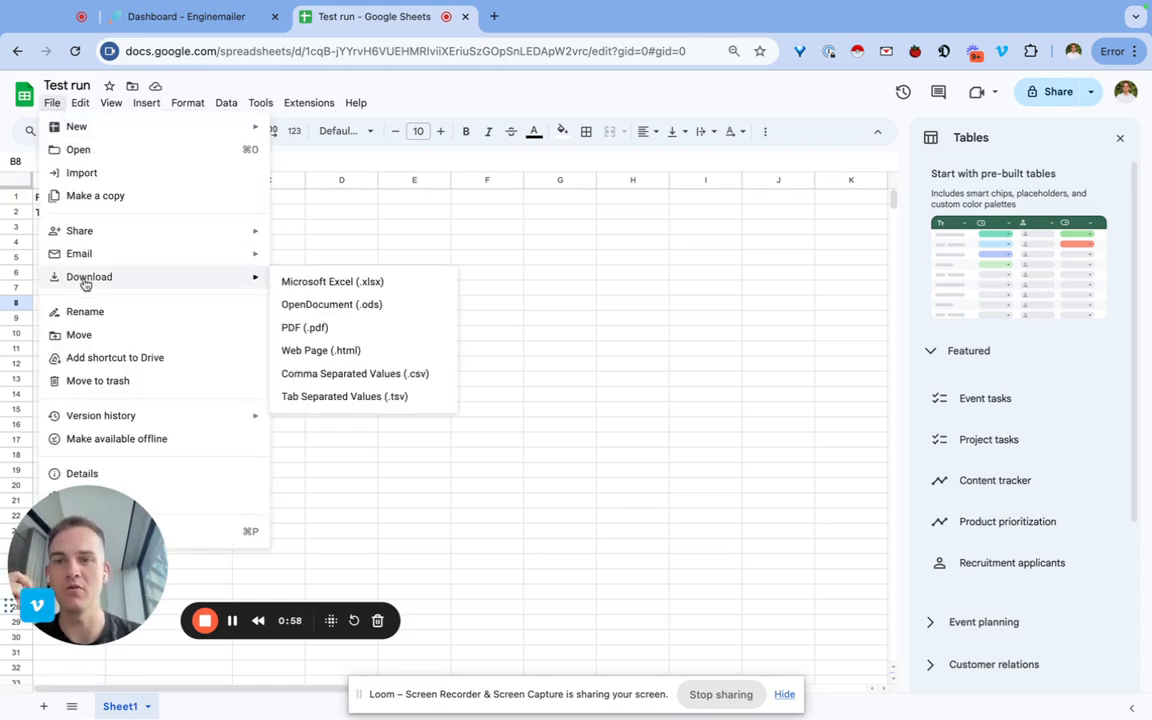
left_click(373, 374)
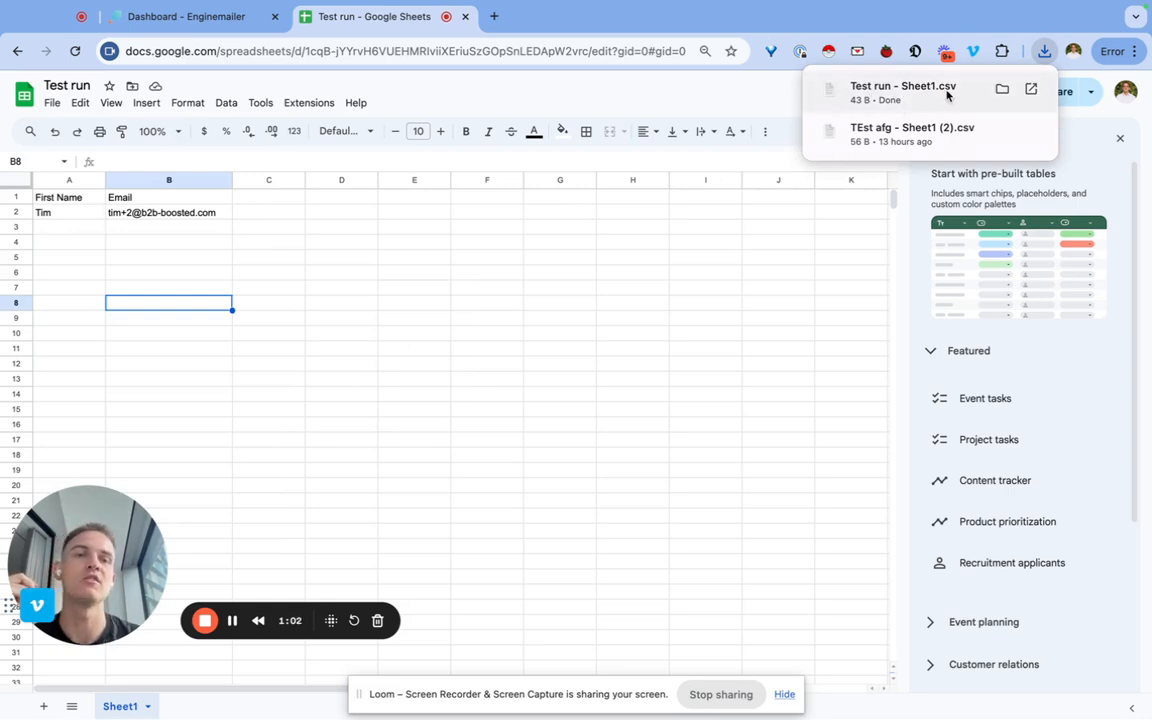
Check the First Name and Email cells, discard a trial 'Company' entry in C1, and return to Enginemailer.
left_click(67, 204)
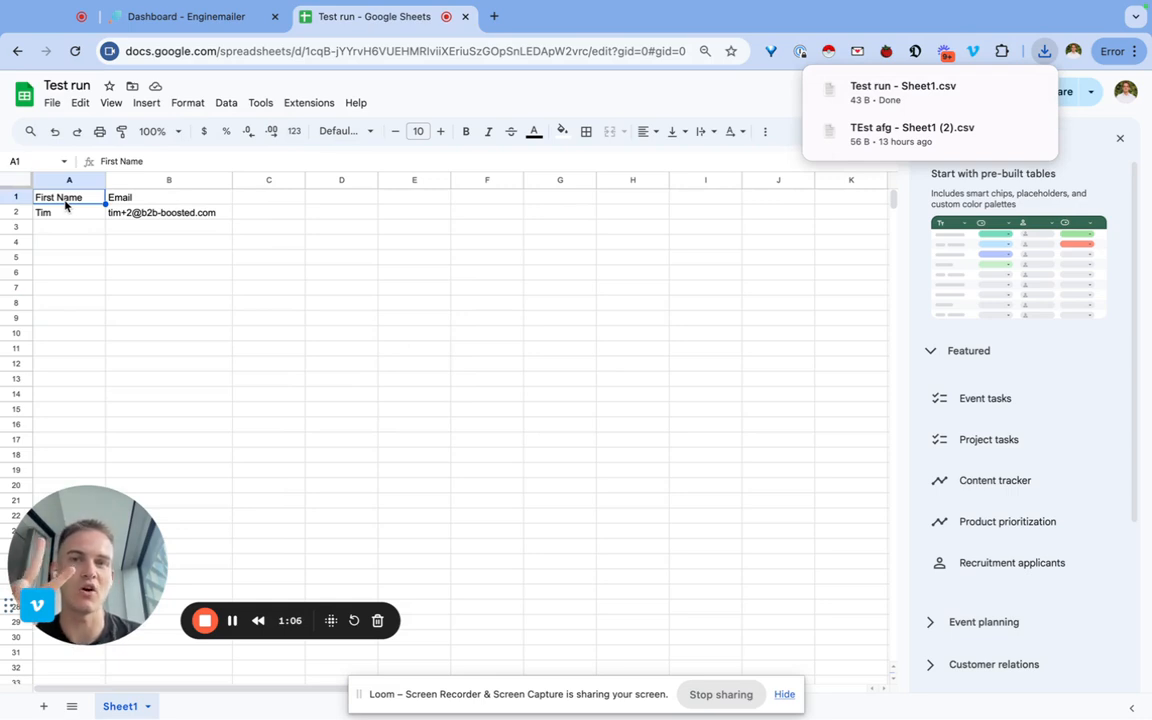
left_click(67, 214)
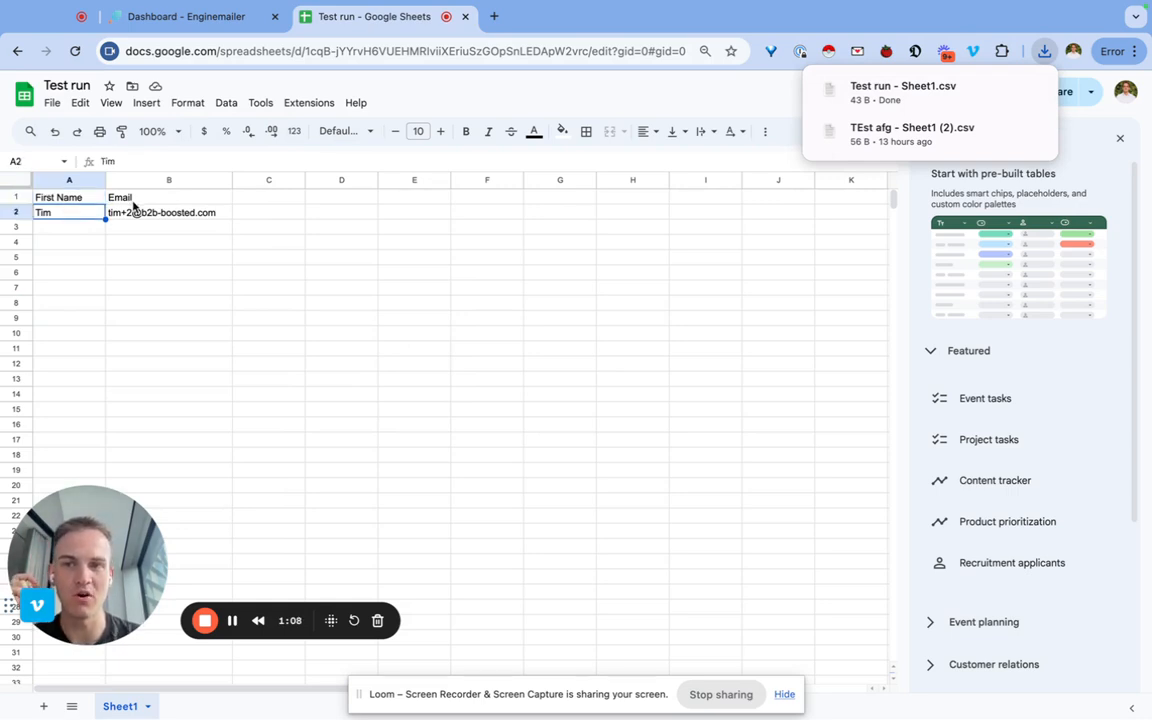
left_click(135, 200)
left_click(135, 216)
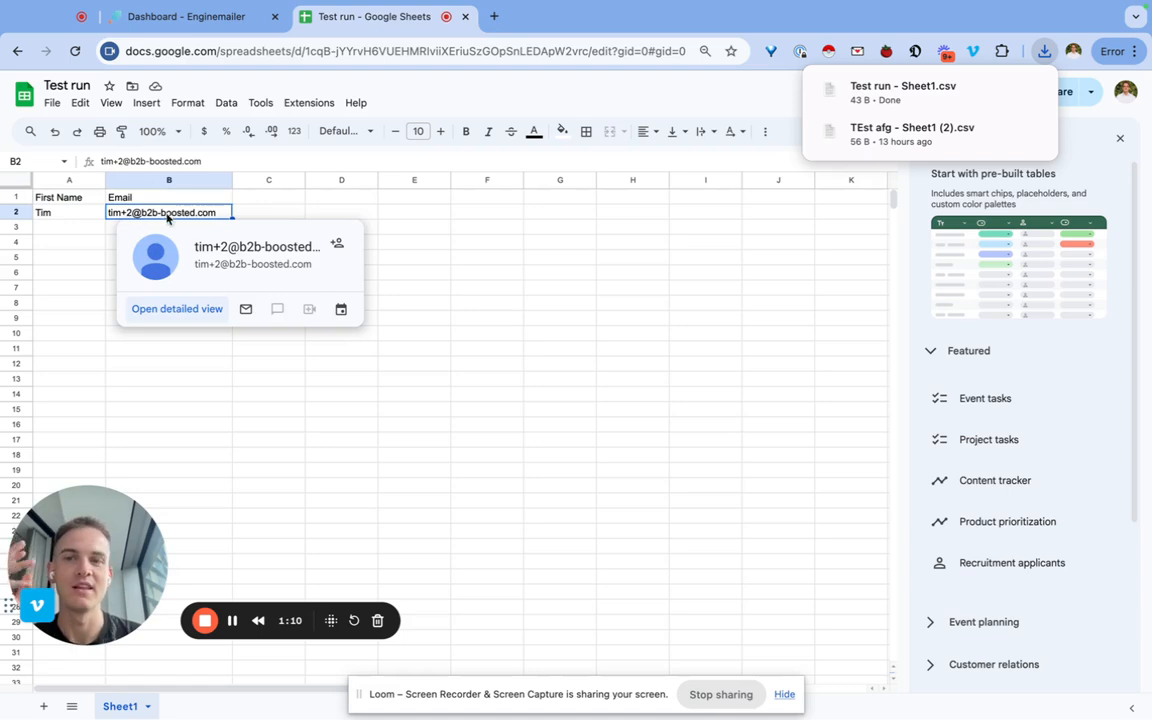
left_click(242, 201)
type("Com")
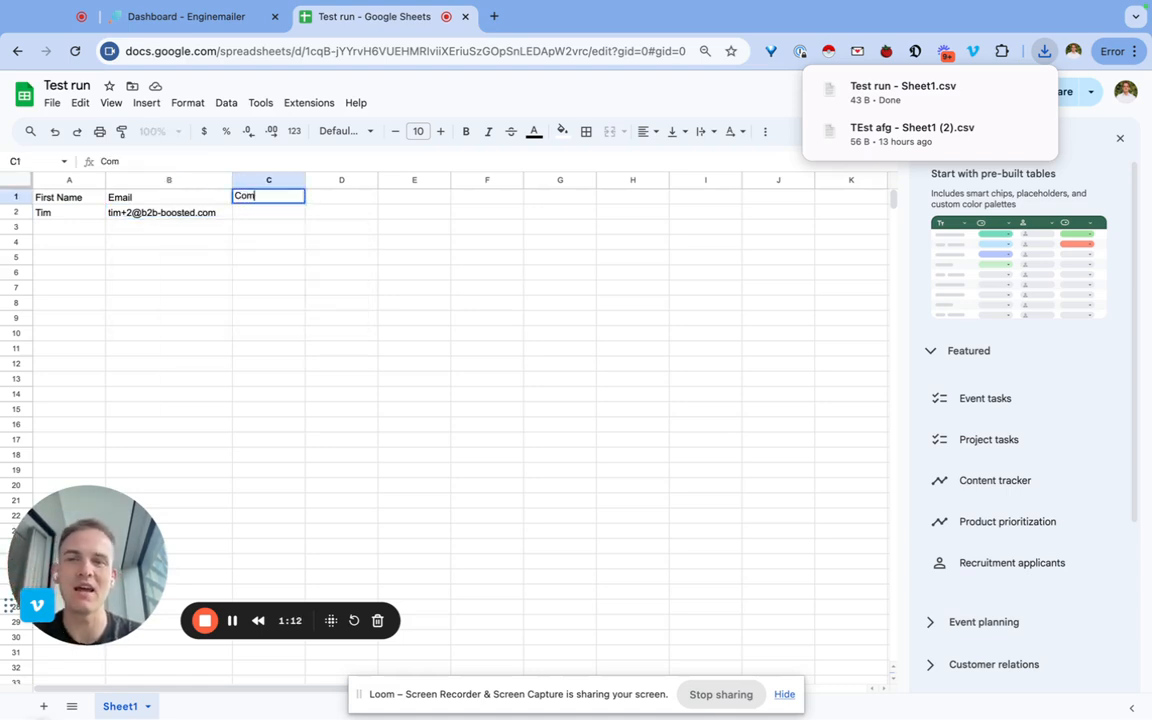
type("pany")
key("Escape")
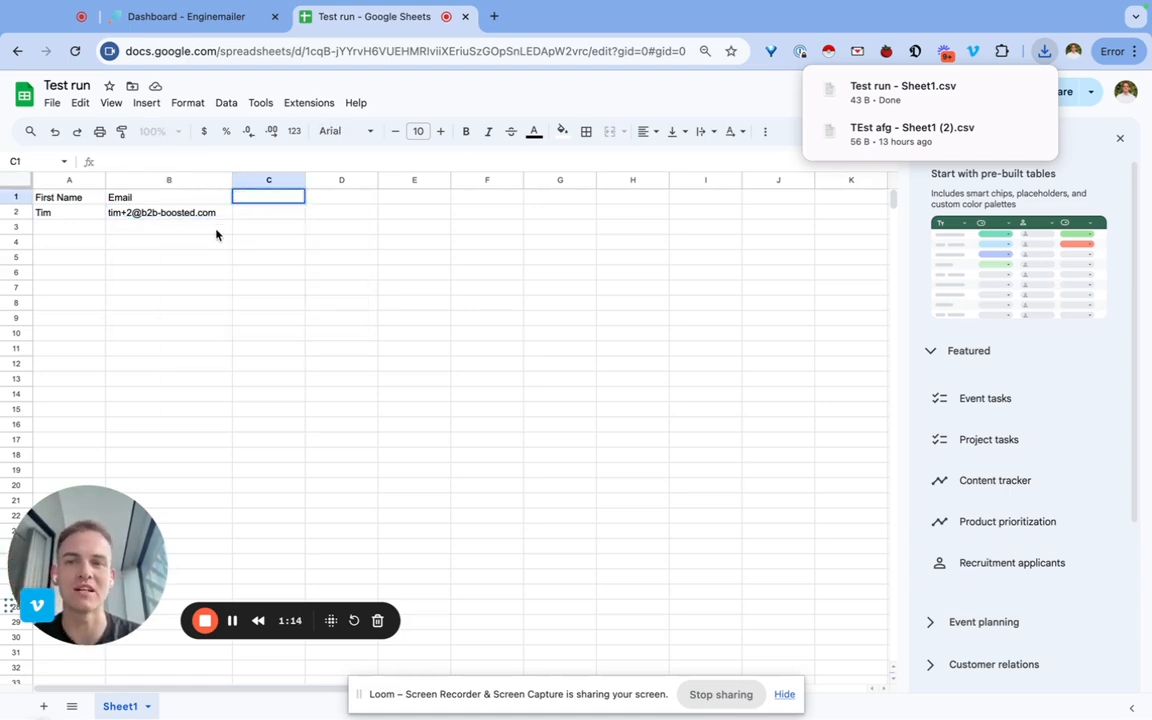
left_click(115, 226)
left_click_drag(90, 197, 144, 214)
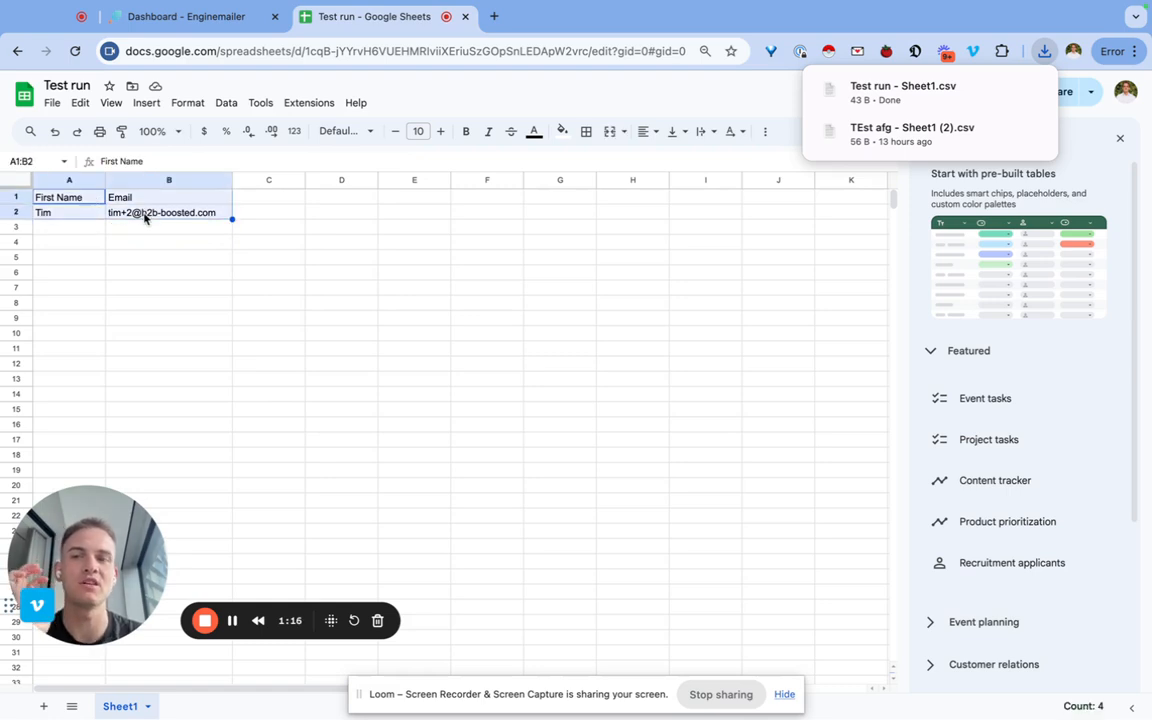
left_click(84, 203)
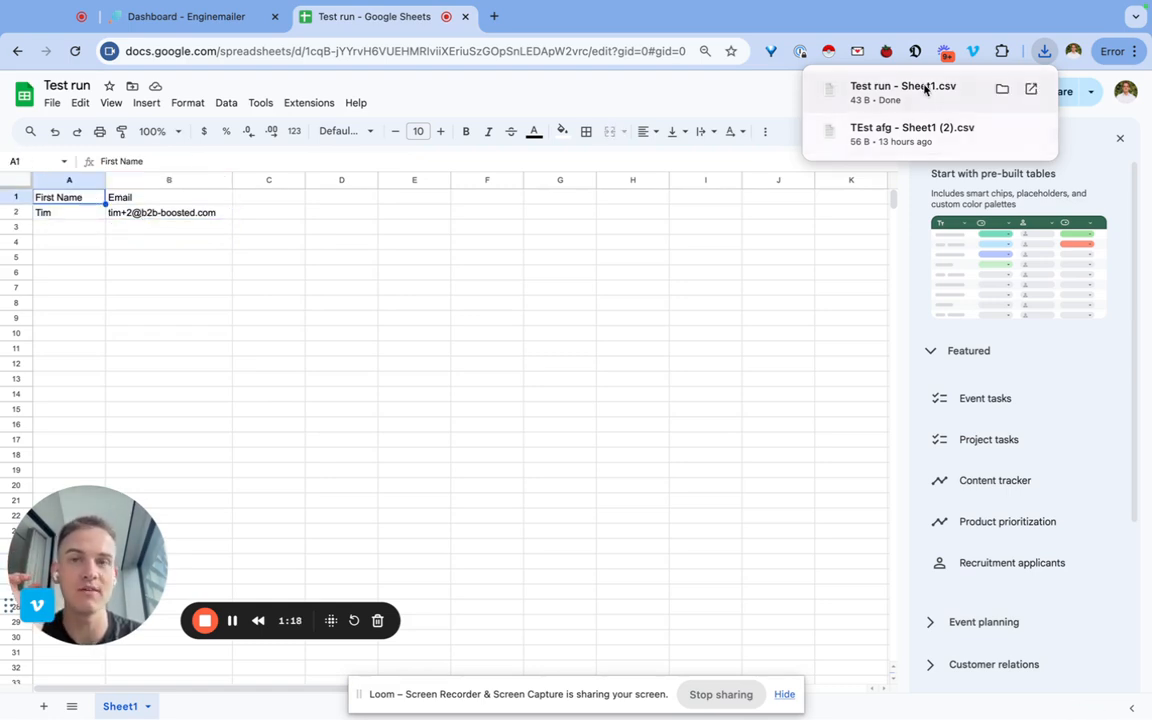
left_click(196, 12)
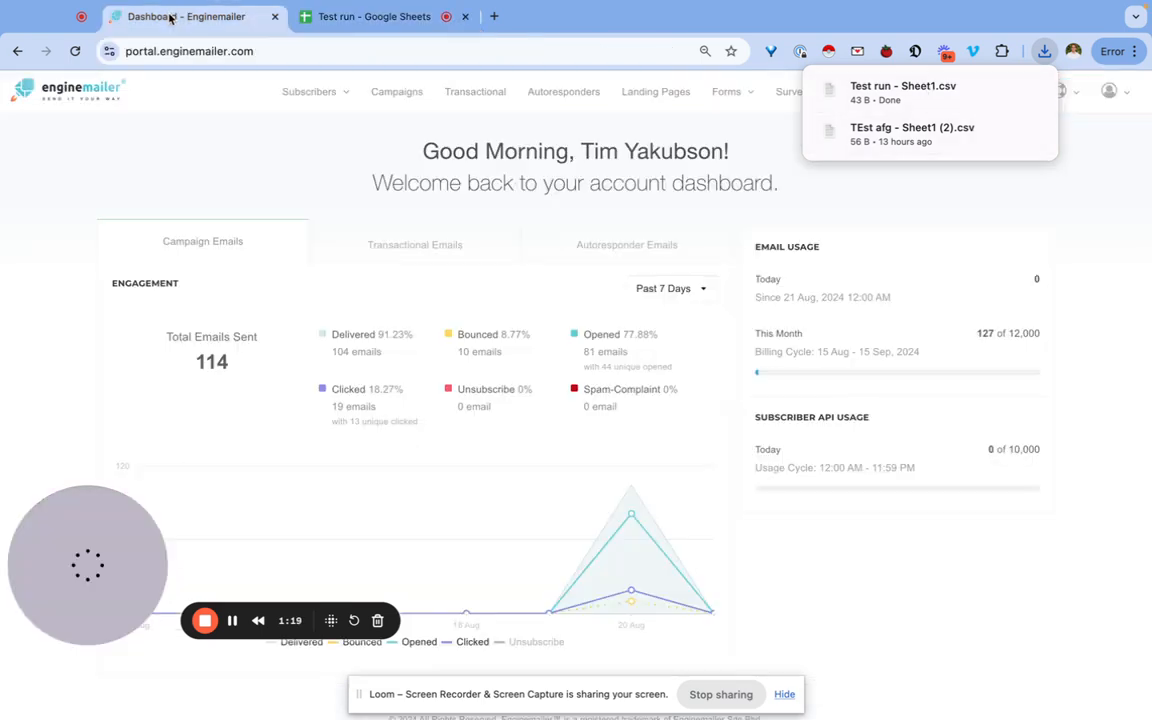
From Subscribers > Manage, look at the manual add form, then choose Batch import instead.
left_click(303, 94)
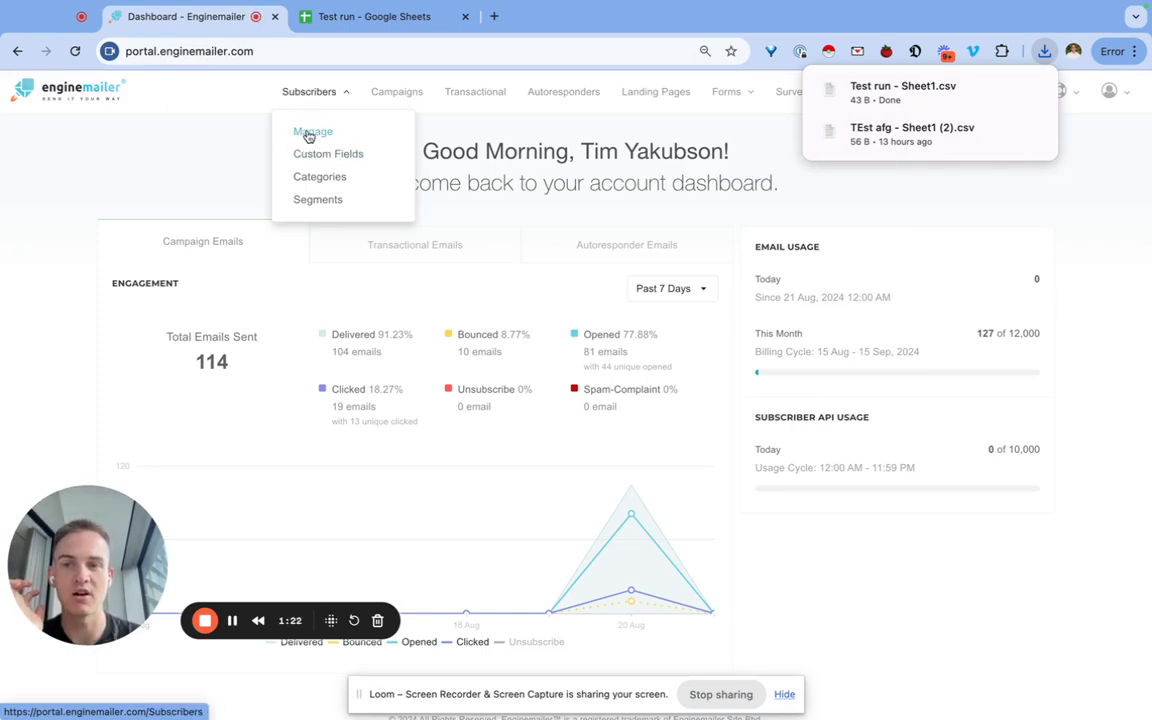
left_click(309, 134)
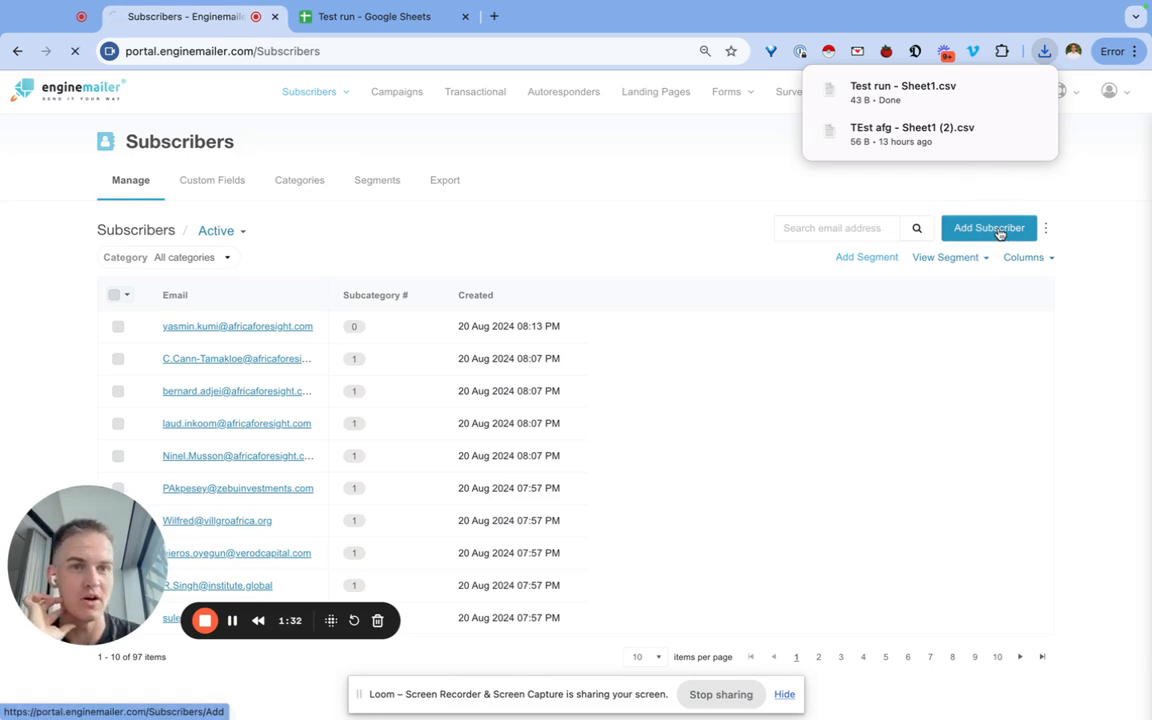
left_click(989, 229)
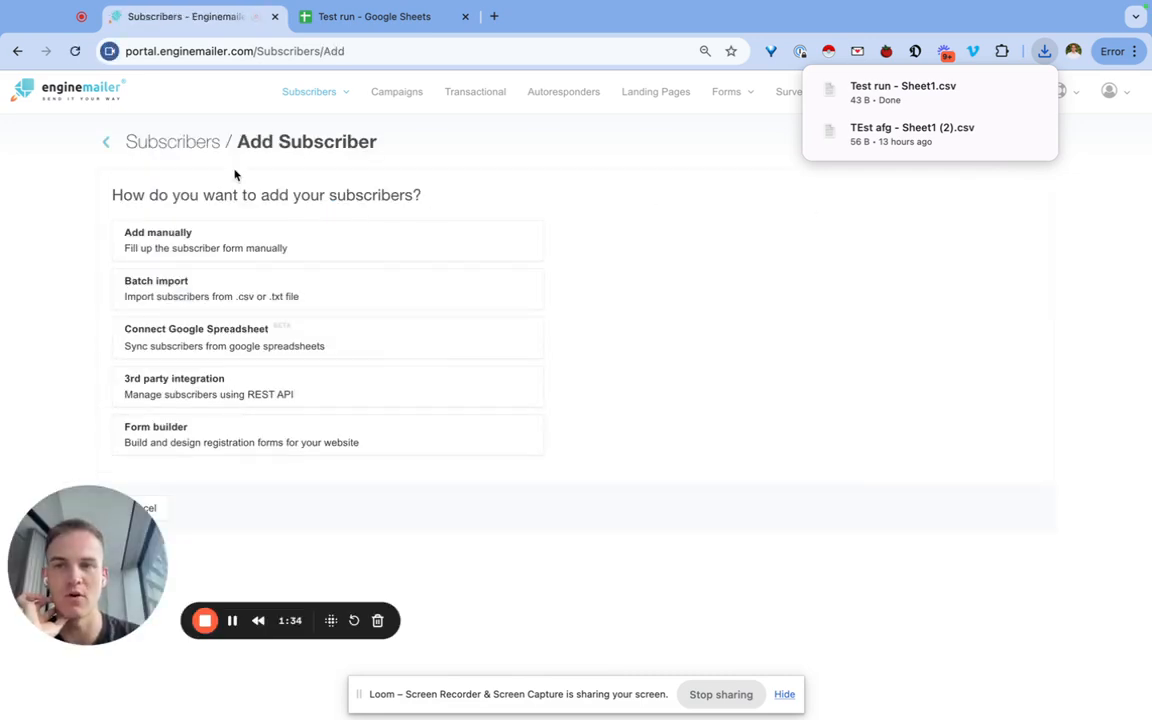
left_click(195, 242)
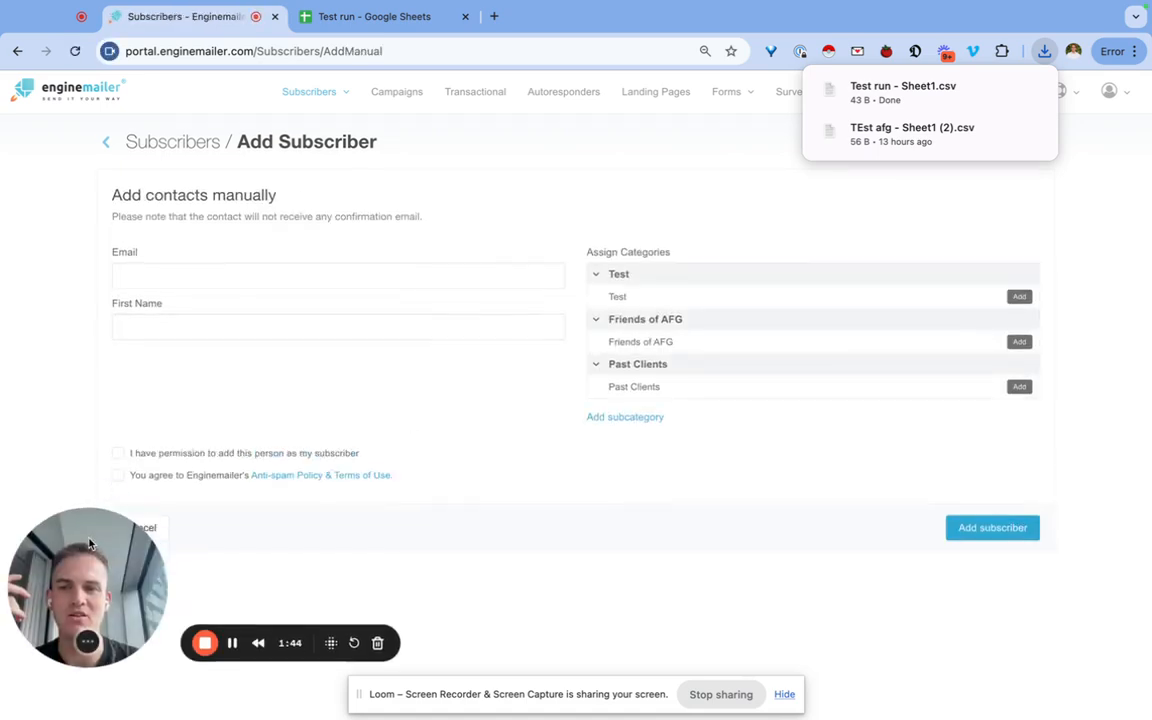
left_click(156, 527)
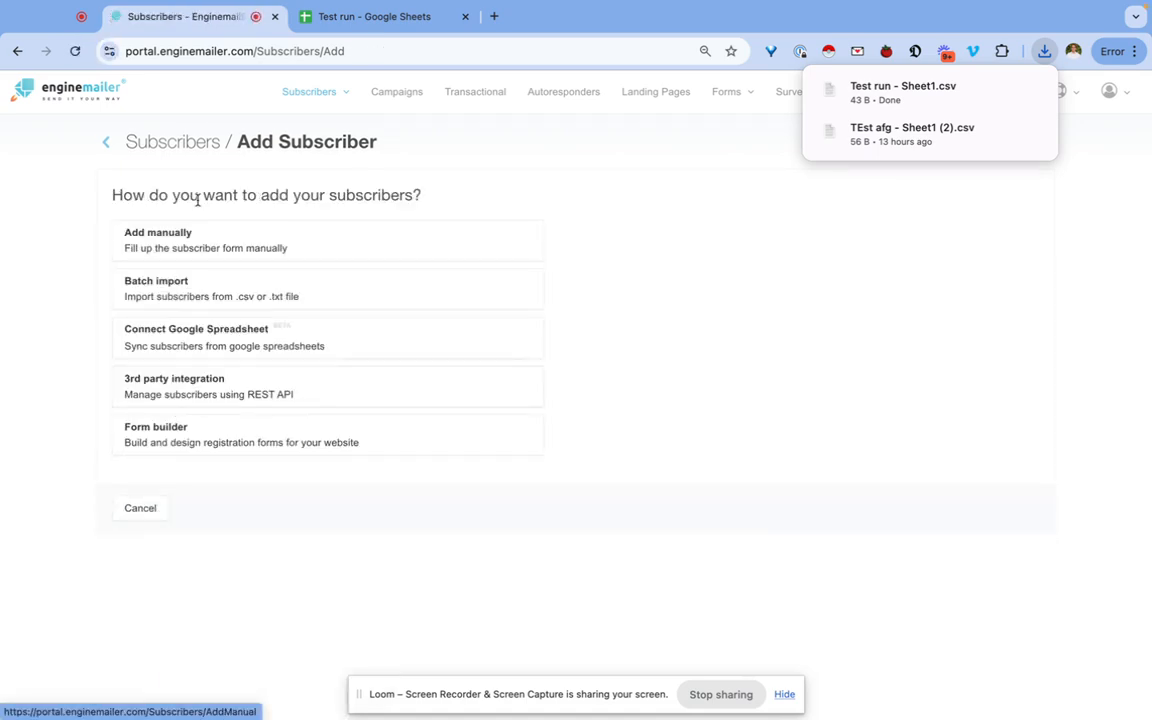
left_click(168, 289)
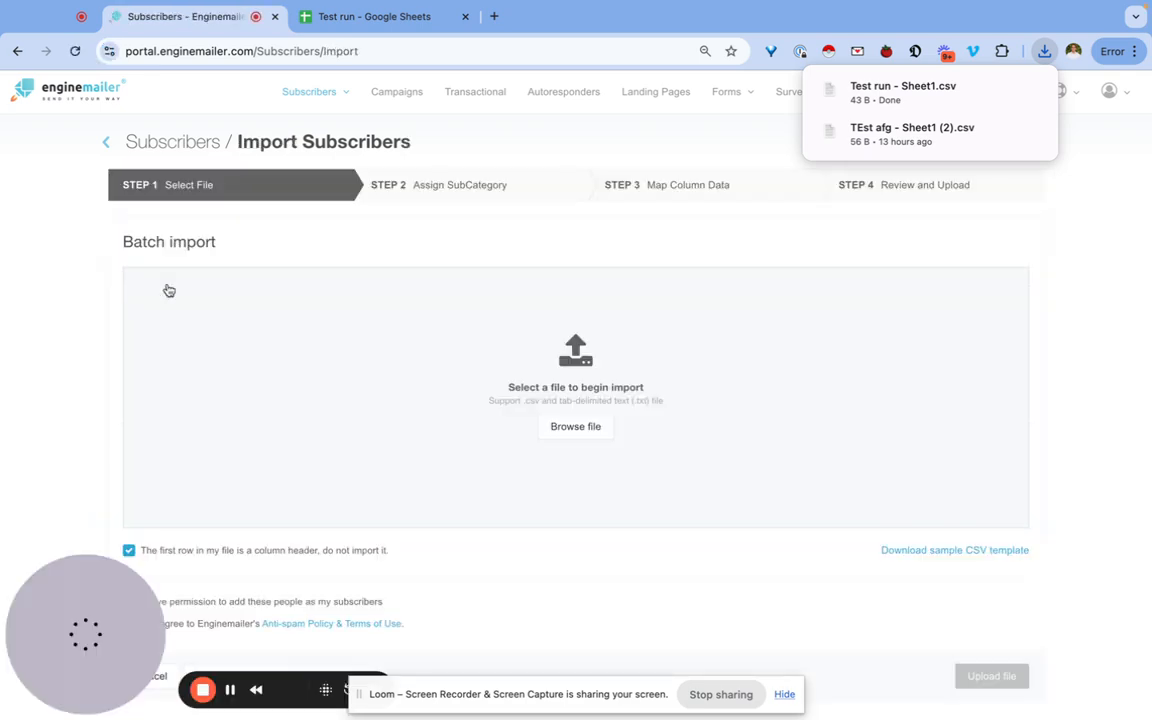
Upload 'Test run - Sheet1.csv', confirming subscriber permission and agreement to the anti-spam policy.
left_click_drag(906, 103, 594, 418)
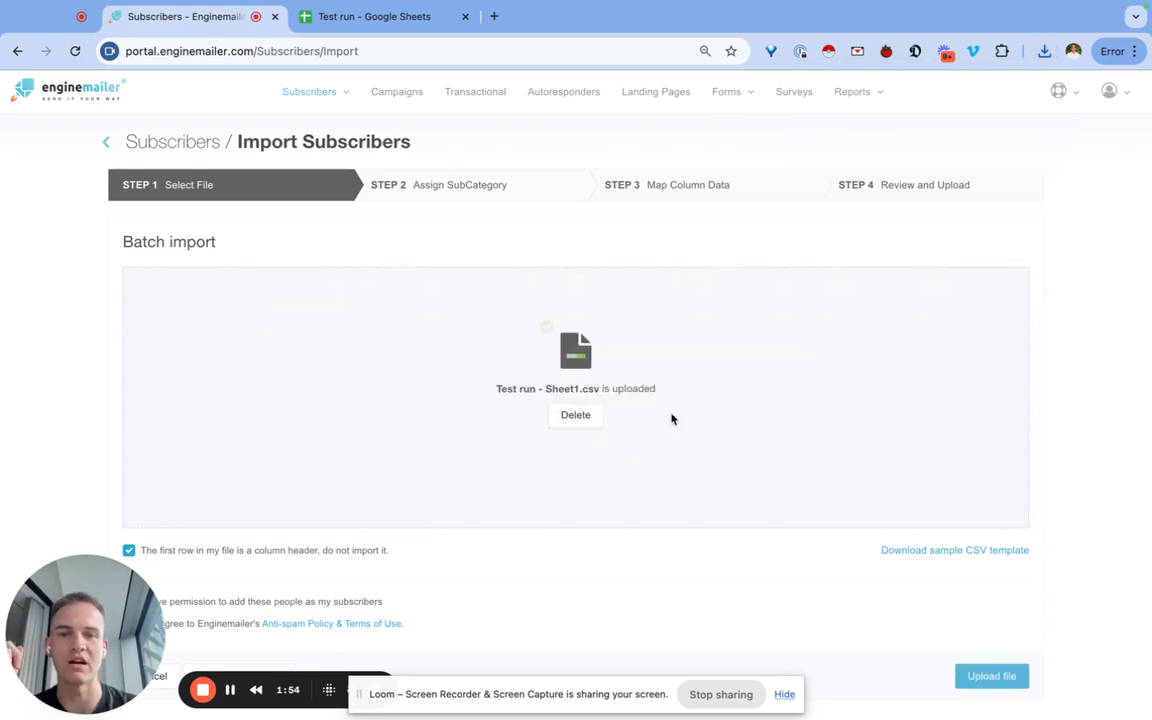
scroll(545, 327, "down", 1)
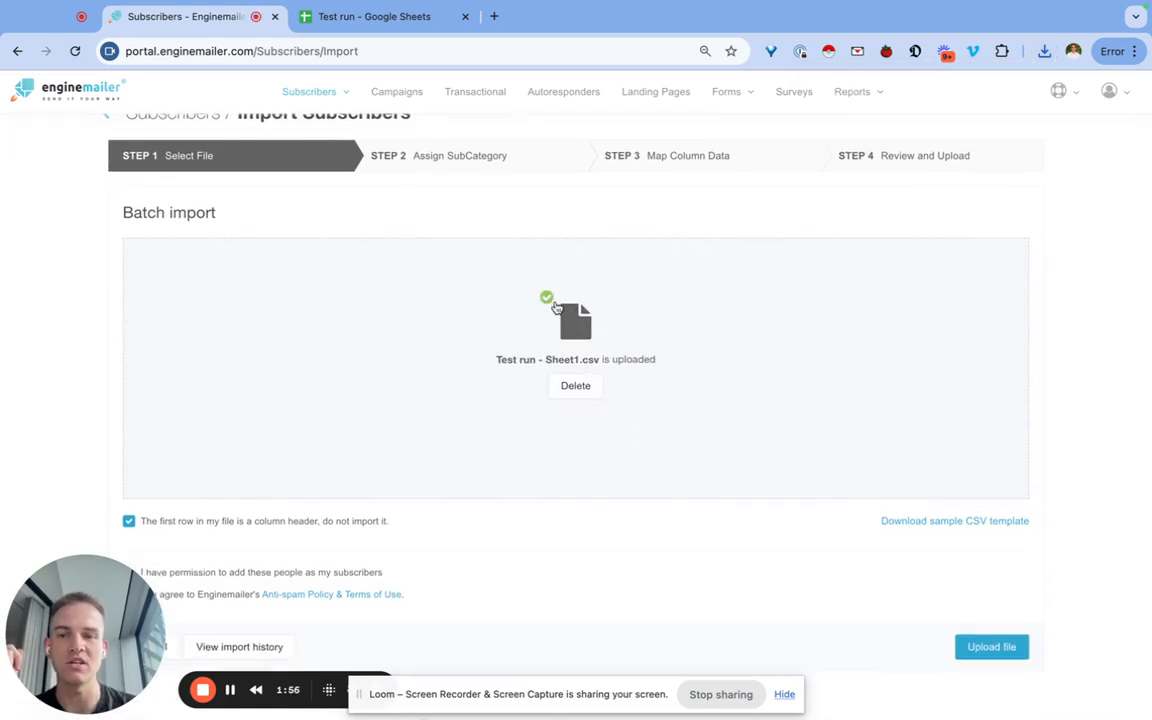
left_click(130, 573)
left_click(130, 596)
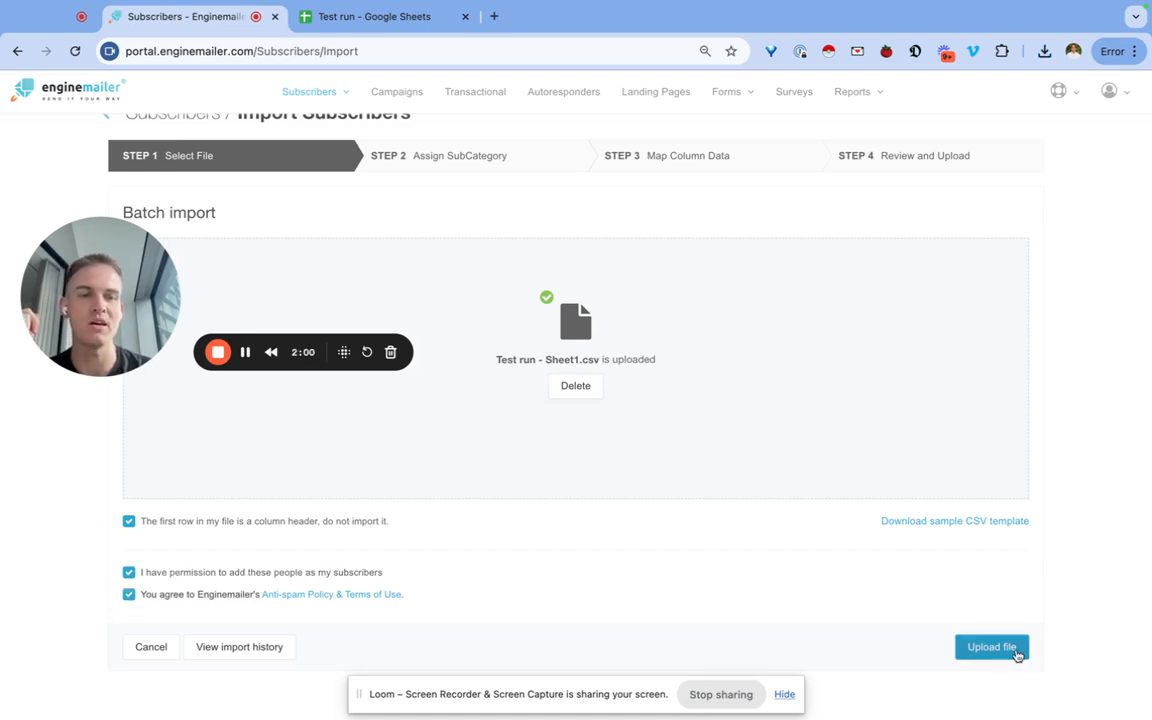
left_click(1016, 652)
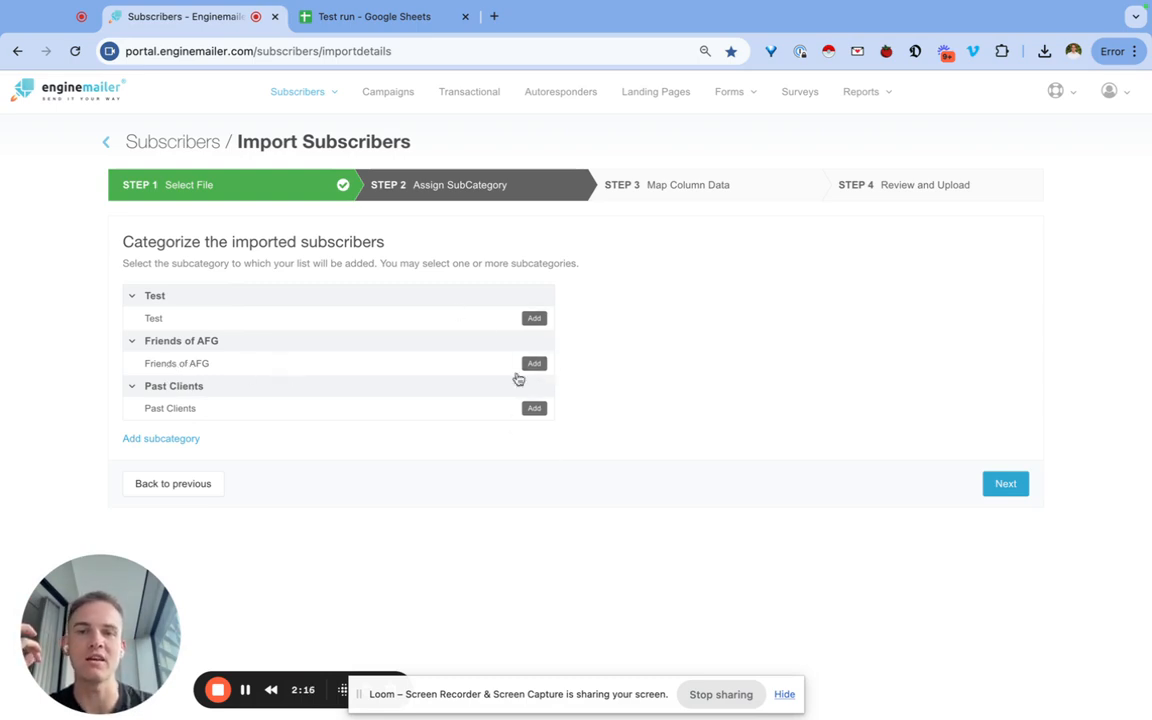
Add the imported subscribers to the Test subcategory and advance to column mapping.
left_click(535, 319)
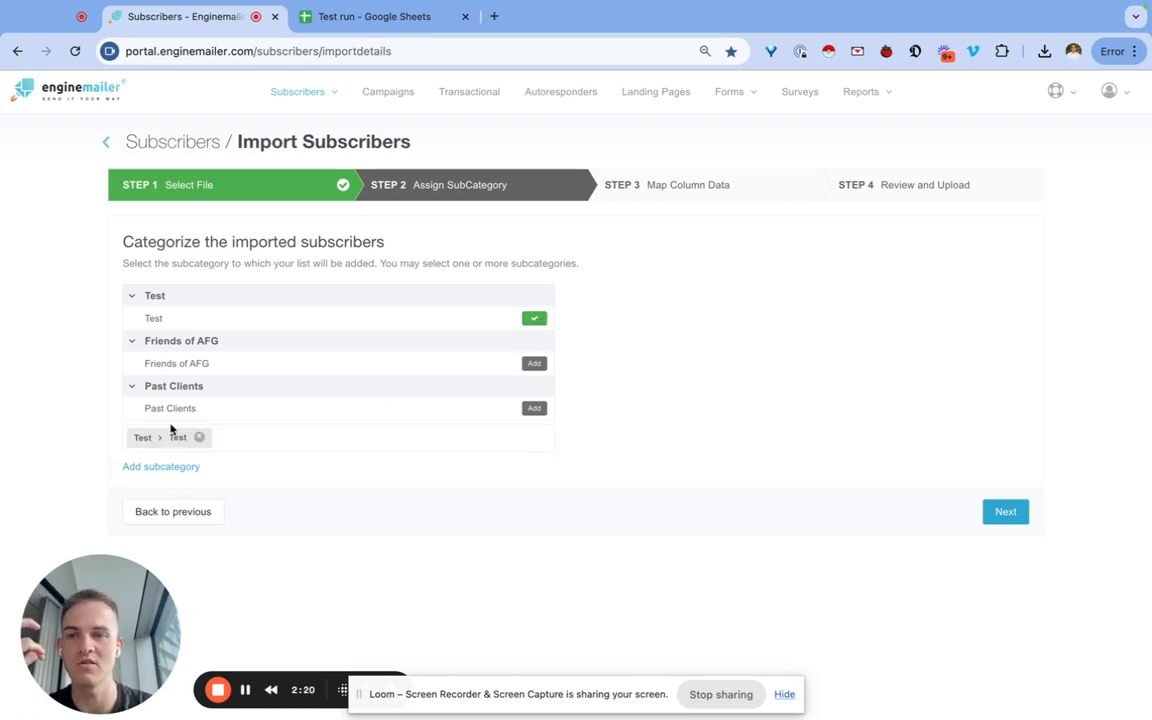
left_click(1005, 519)
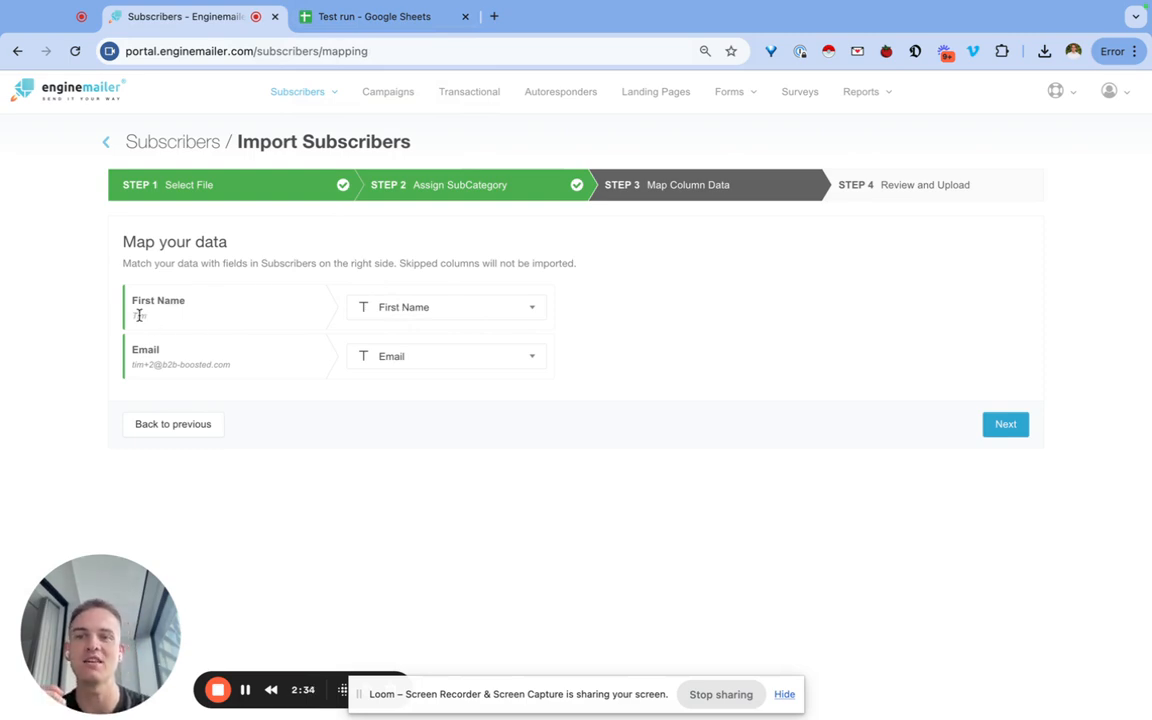
Map the First Name column to First Name and Email to Email, then go to review.
left_click_drag(134, 314, 212, 361)
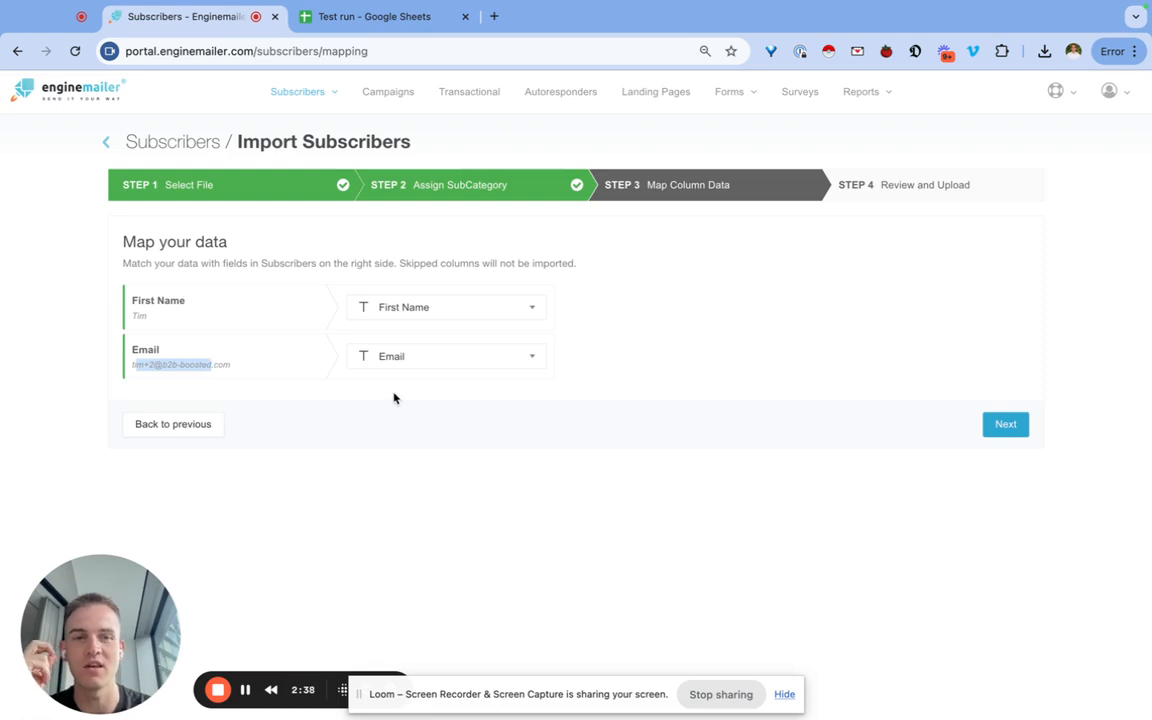
left_click(408, 310)
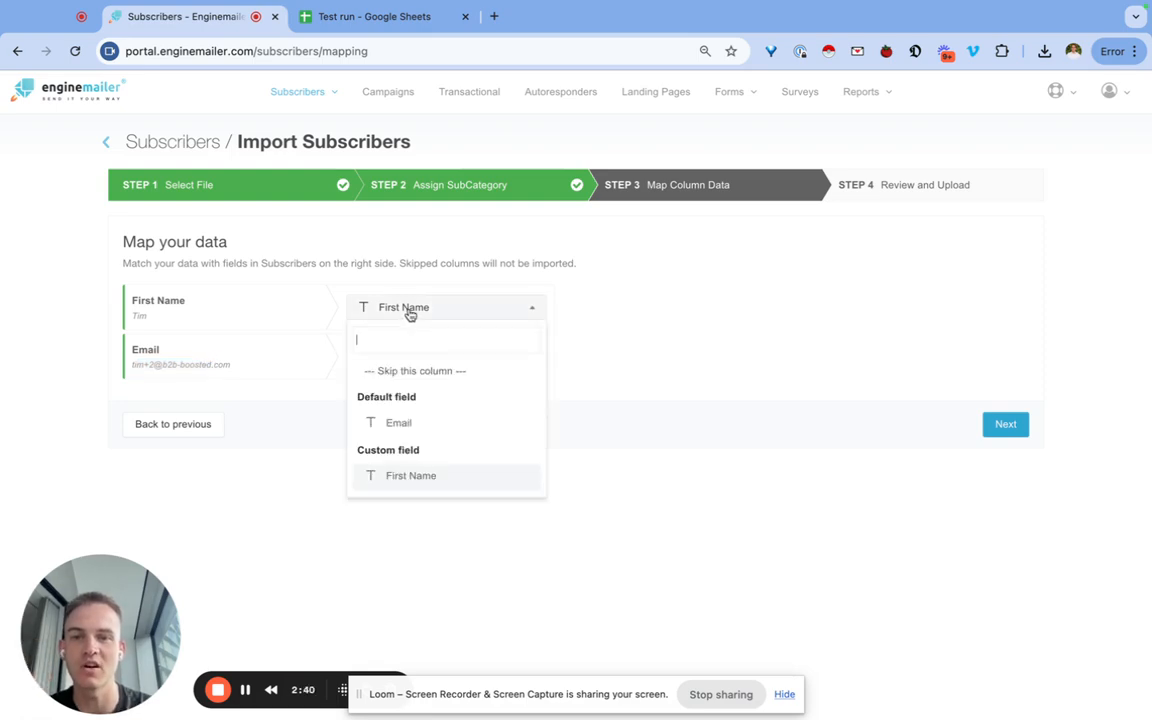
left_click(440, 372)
left_click(432, 332)
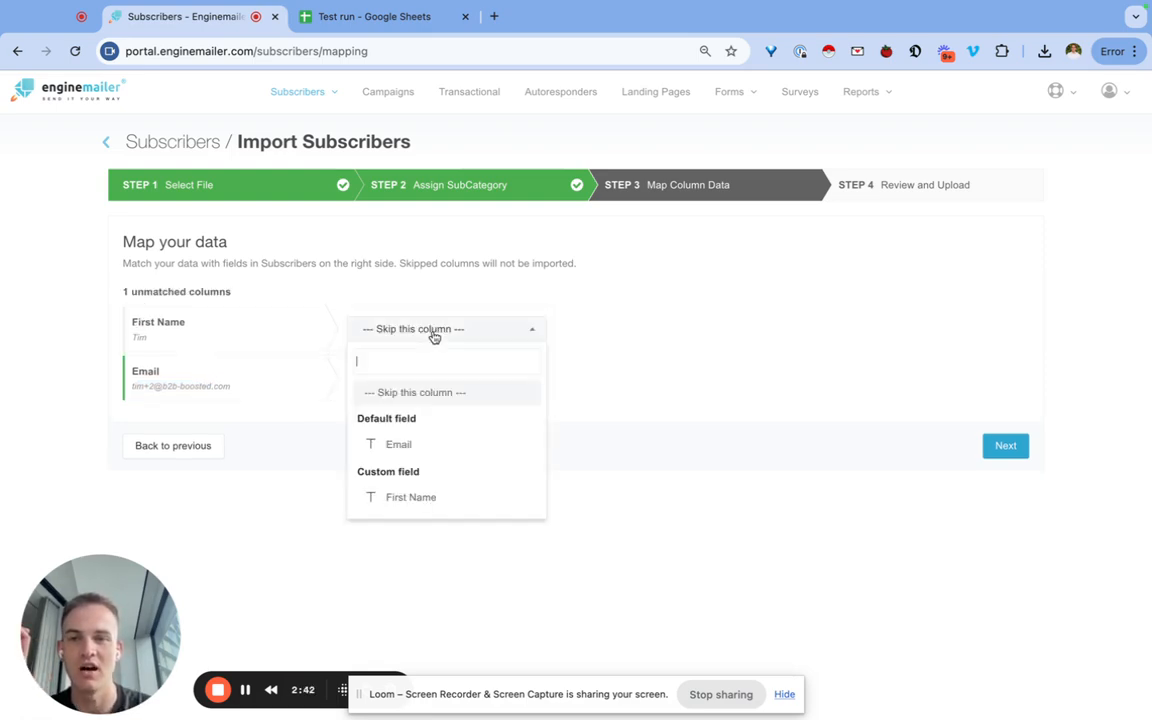
left_click(428, 497)
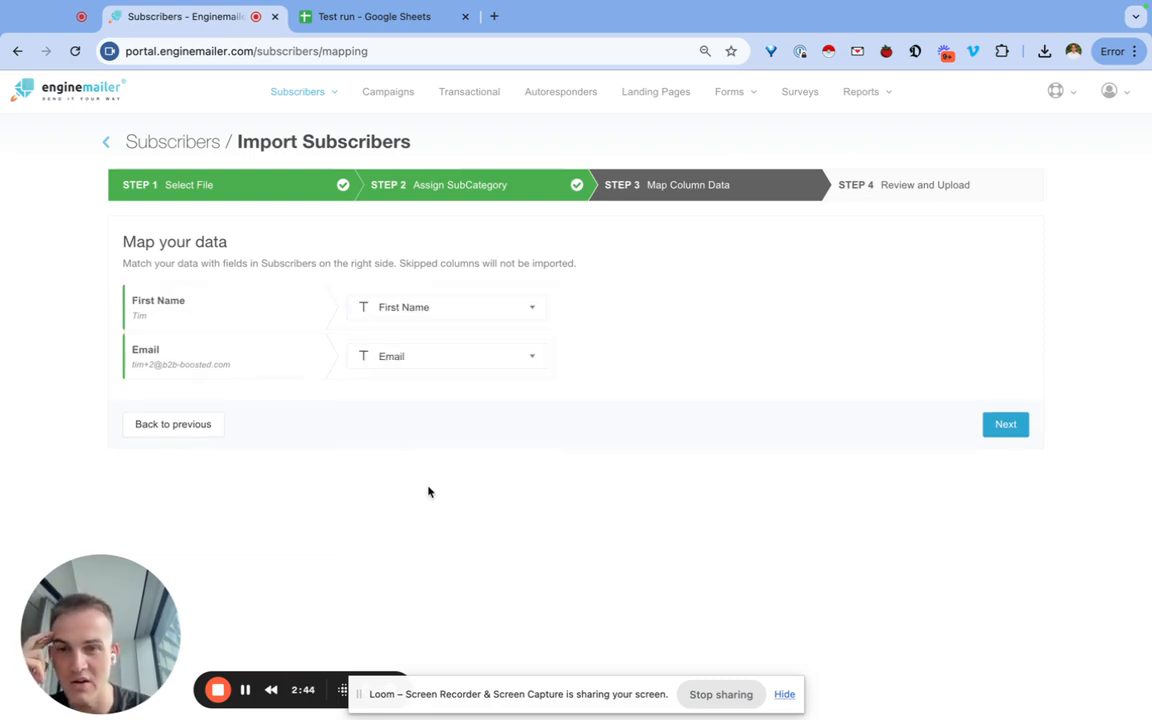
left_click(456, 366)
left_click(434, 474)
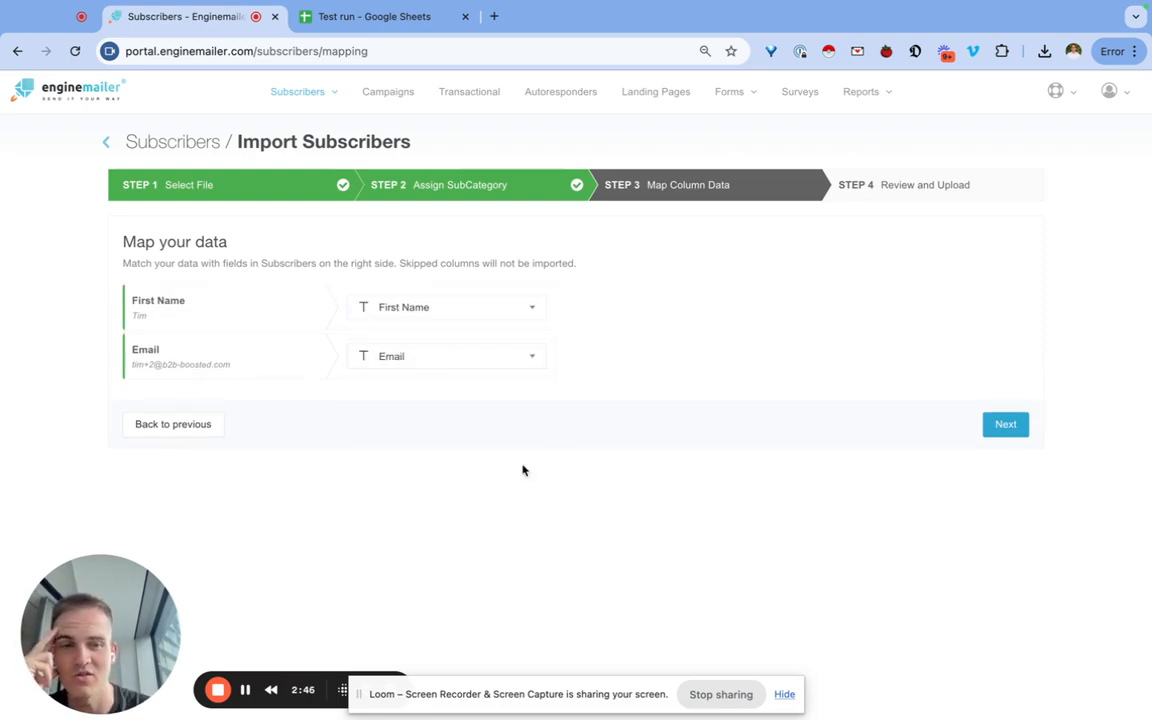
left_click(1002, 433)
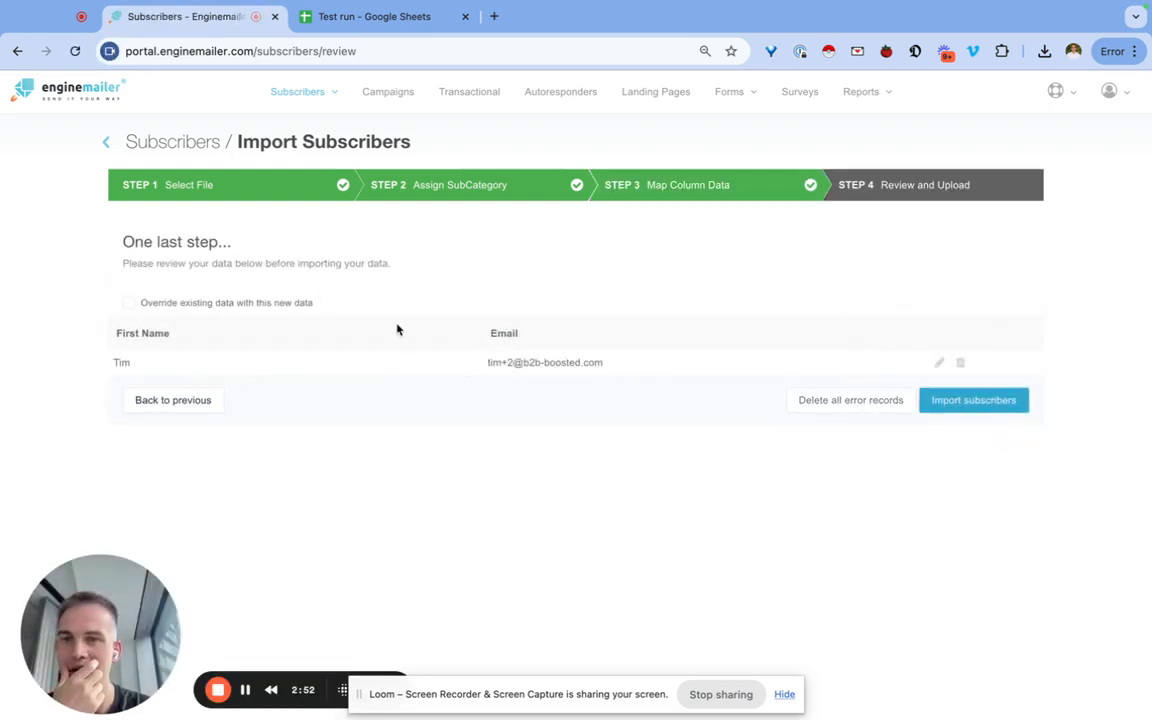
Import the reviewed subscriber, then leave the Import Summary for the Campaigns overview.
left_click(990, 405)
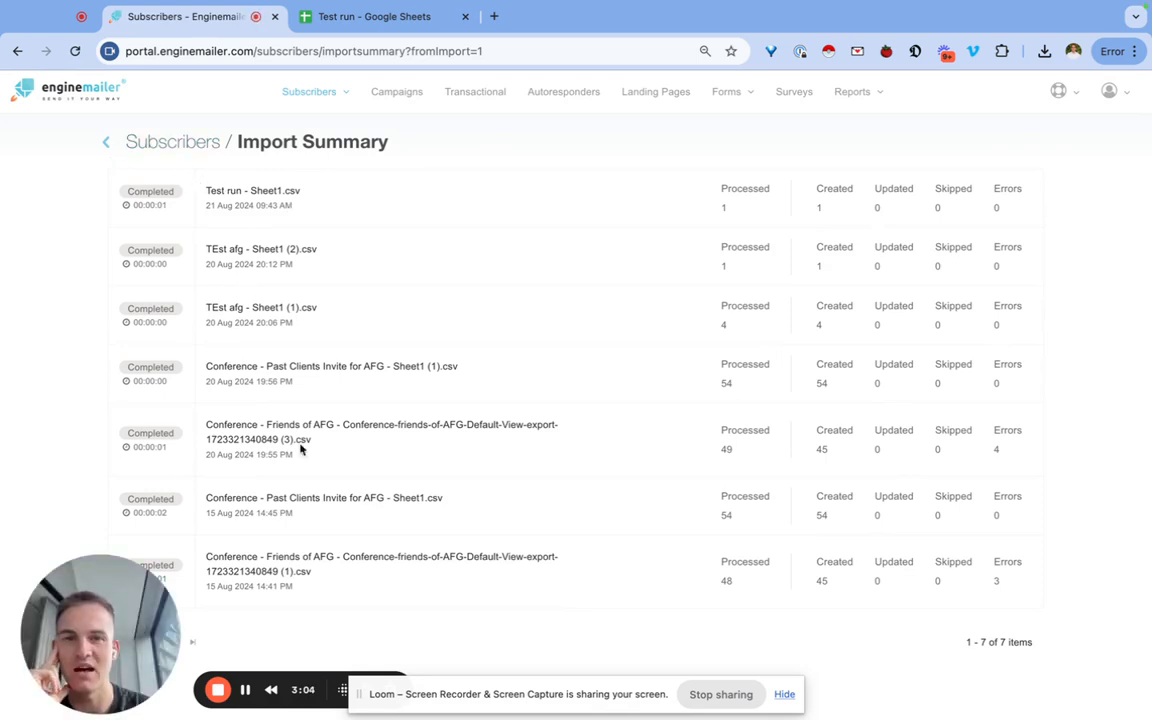
left_click_drag(320, 217, 207, 194)
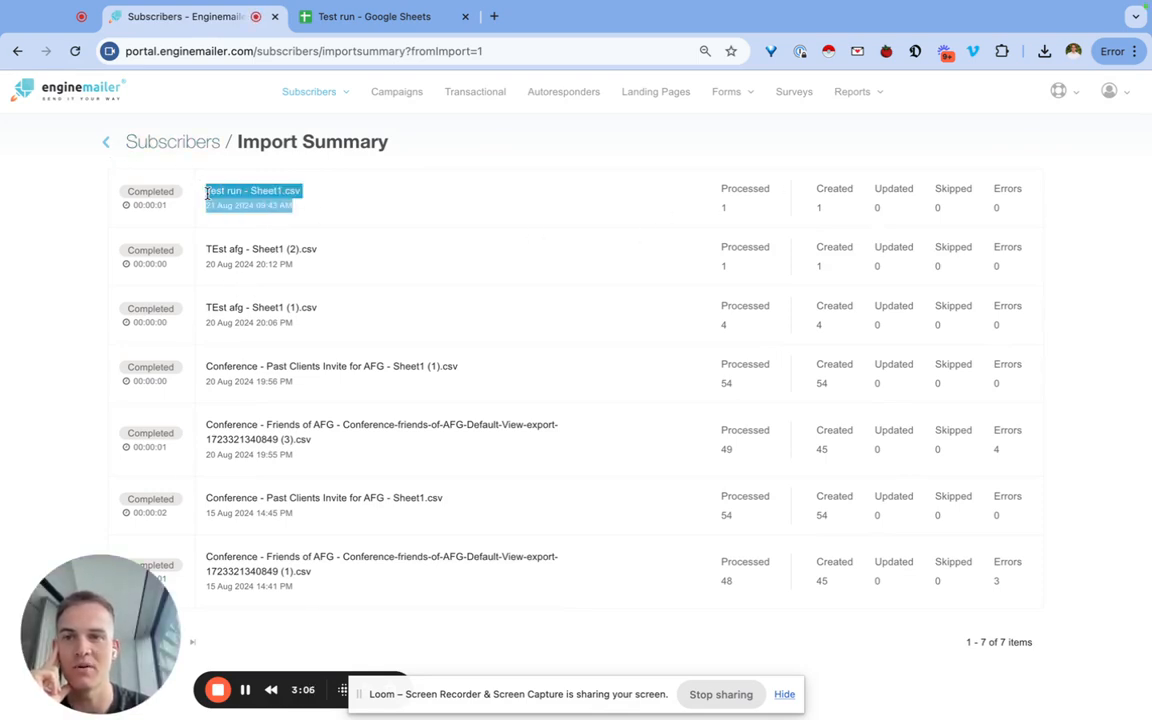
left_click(106, 146)
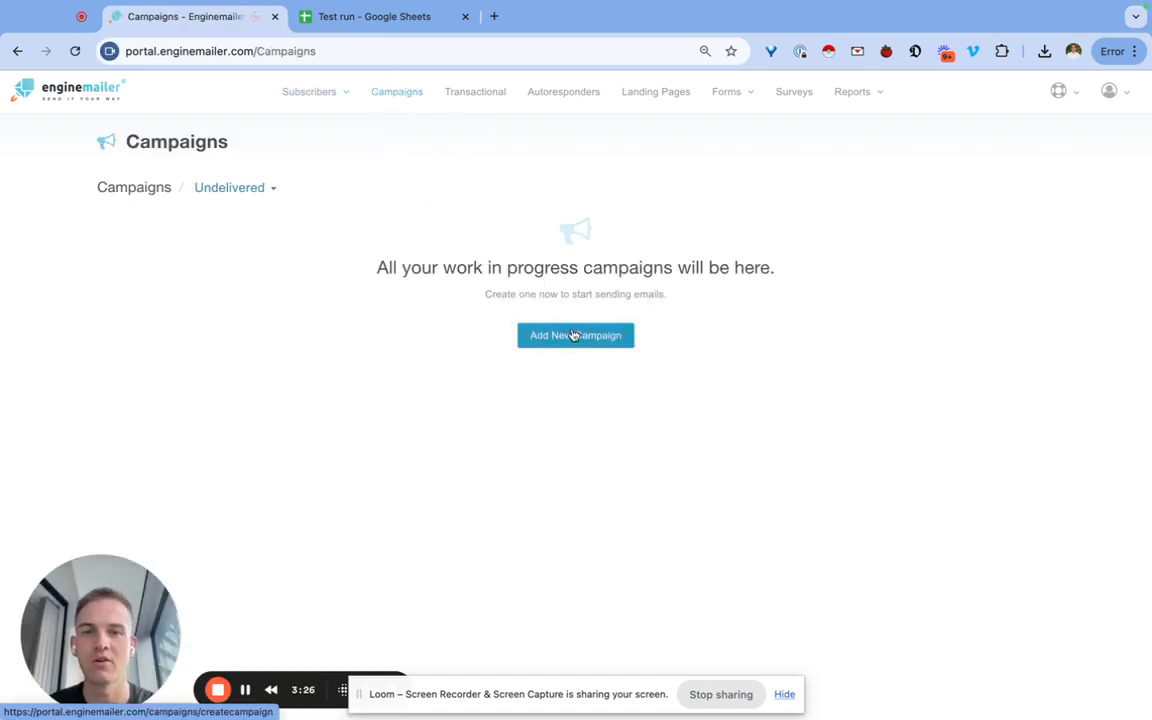
Start a new campaign named TY Test and fill in the sender's name and e-mail address.
left_click(575, 336)
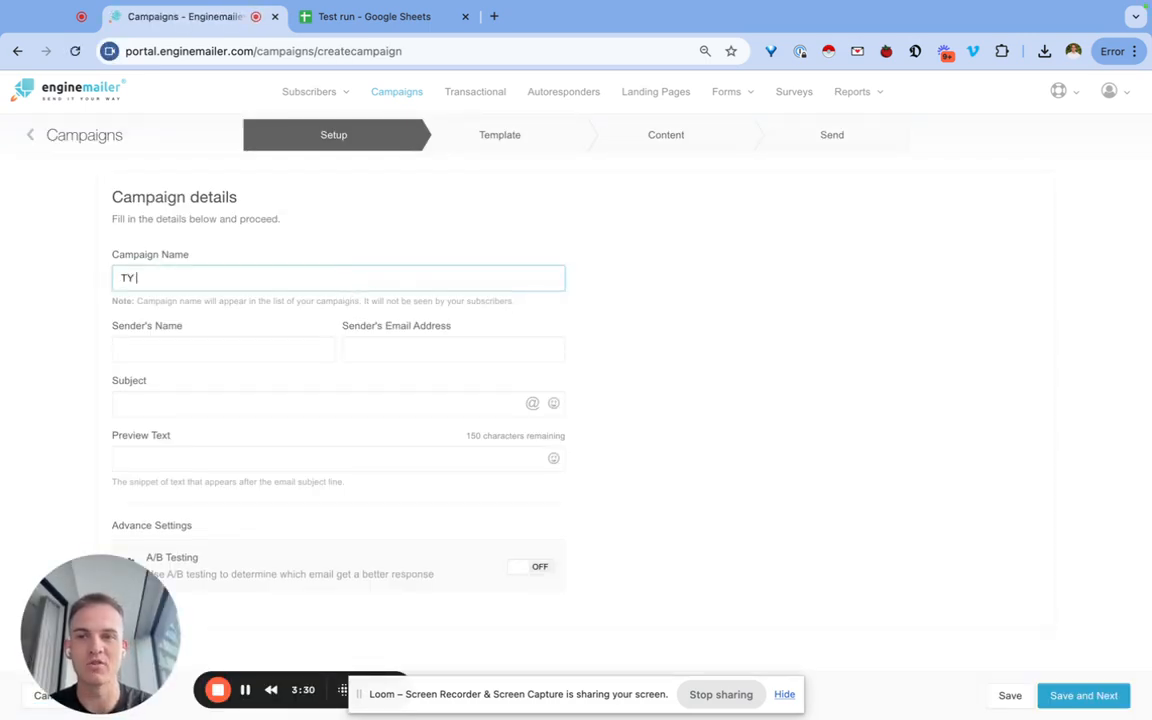
left_click(276, 343)
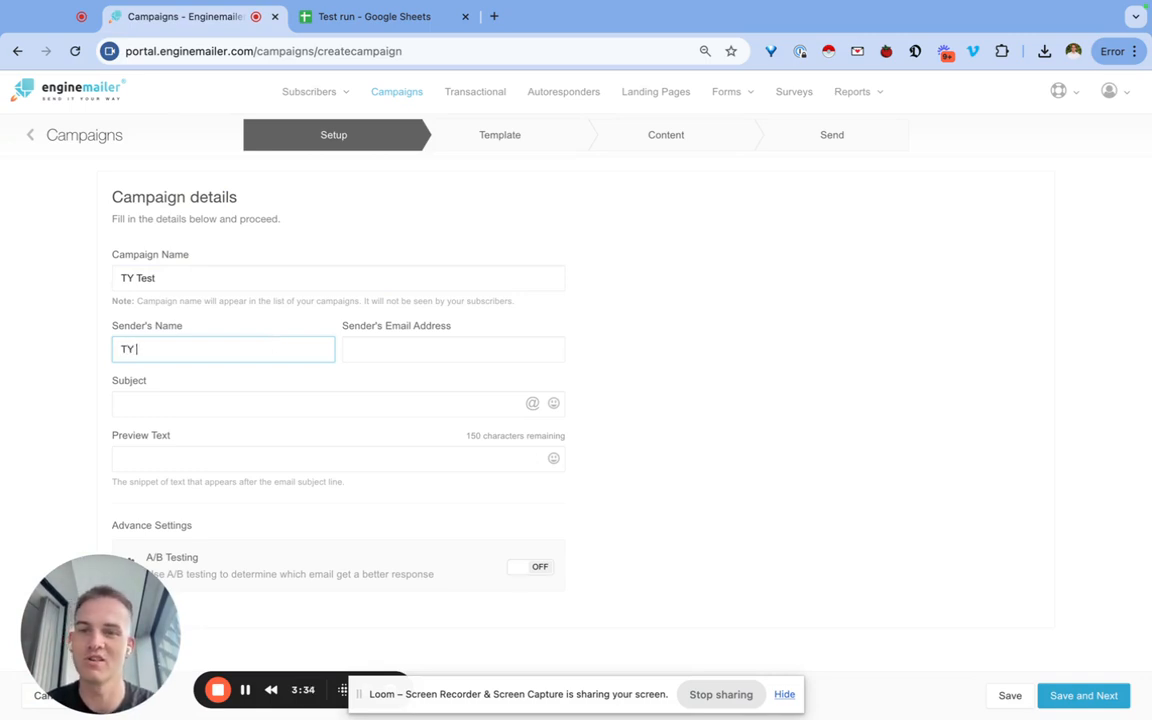
left_click(401, 347)
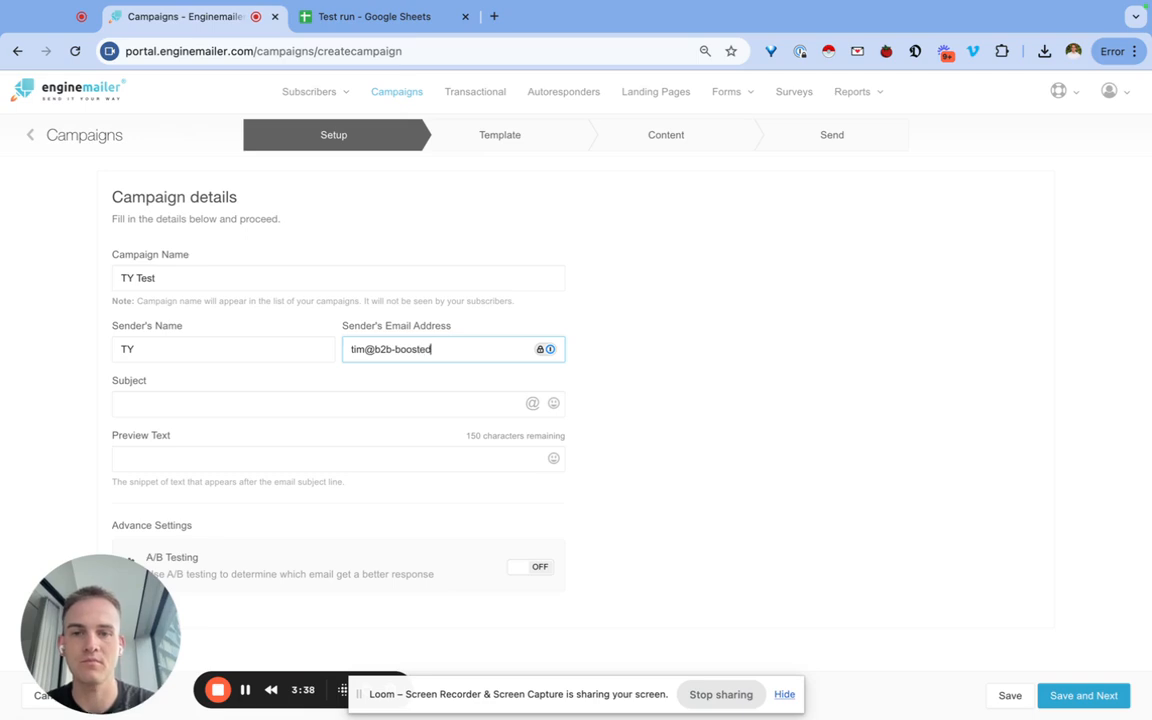
left_click(421, 363)
triple_click(436, 350)
key("BackSpace")
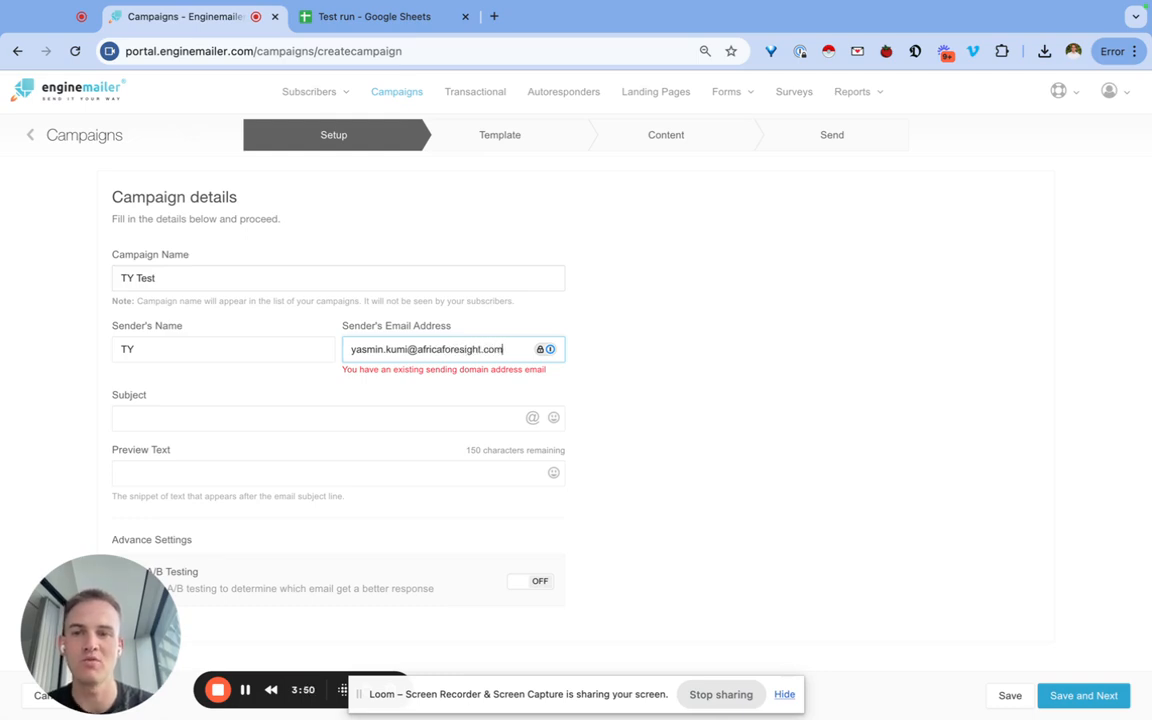
key("shift+Tab")
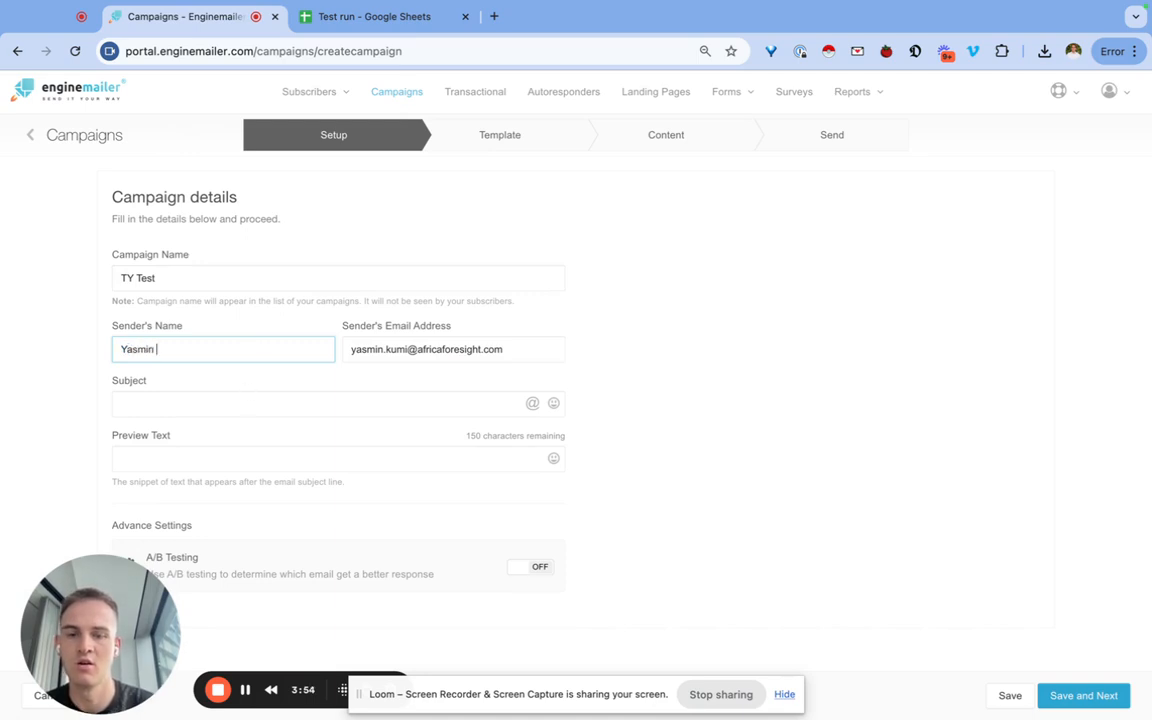
Set the subject to 'TY Test' and the preview text to 'You've won our prize....'.
left_click(241, 405)
type("TY Test")
left_click(250, 458)
type("Test")
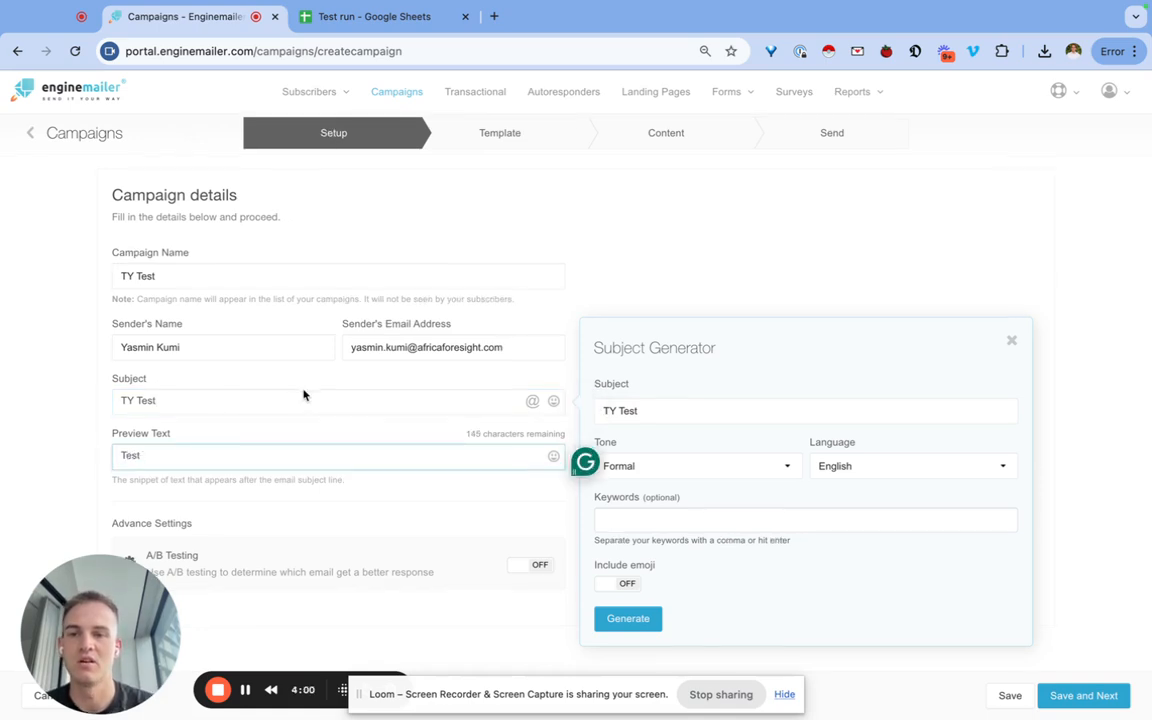
left_click_drag(166, 406, 110, 411)
left_click_drag(157, 457, 121, 458)
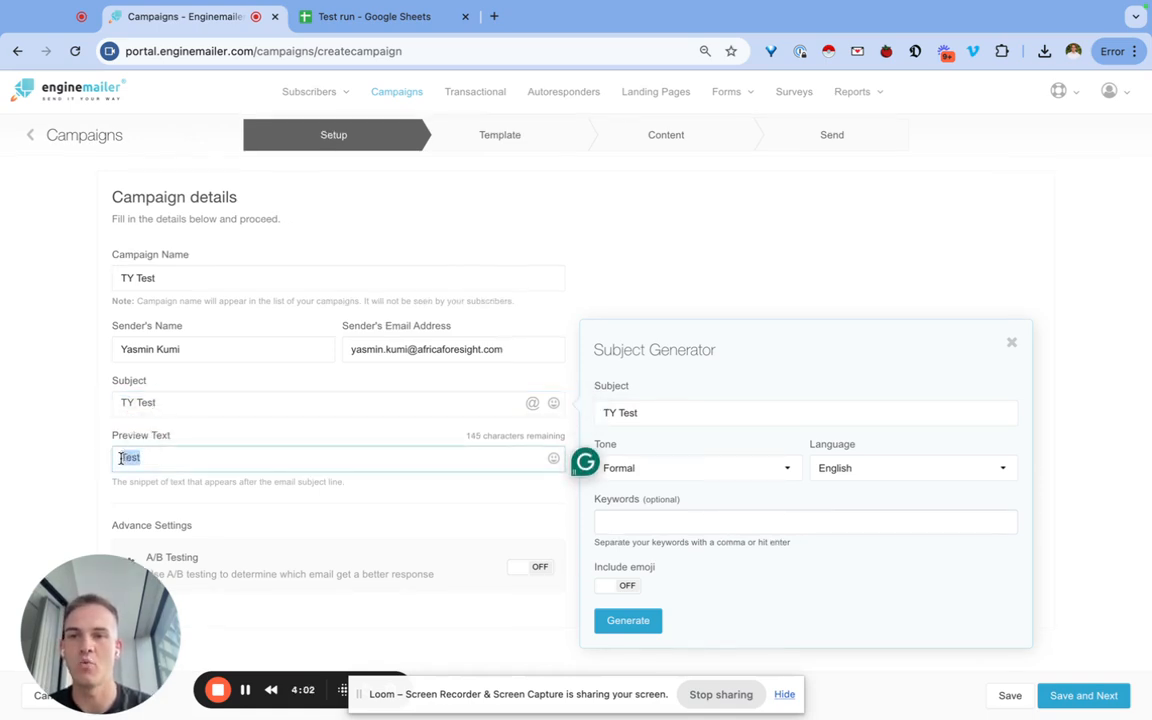
left_click_drag(170, 402, 119, 404)
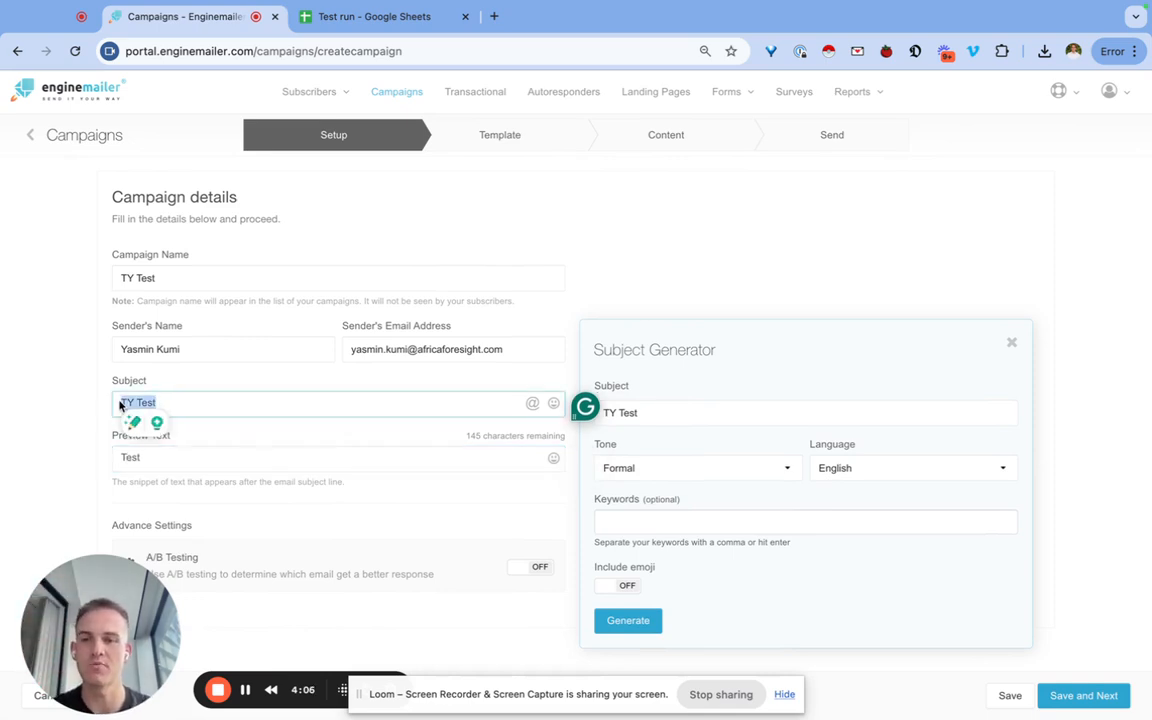
left_click_drag(148, 457, 100, 461)
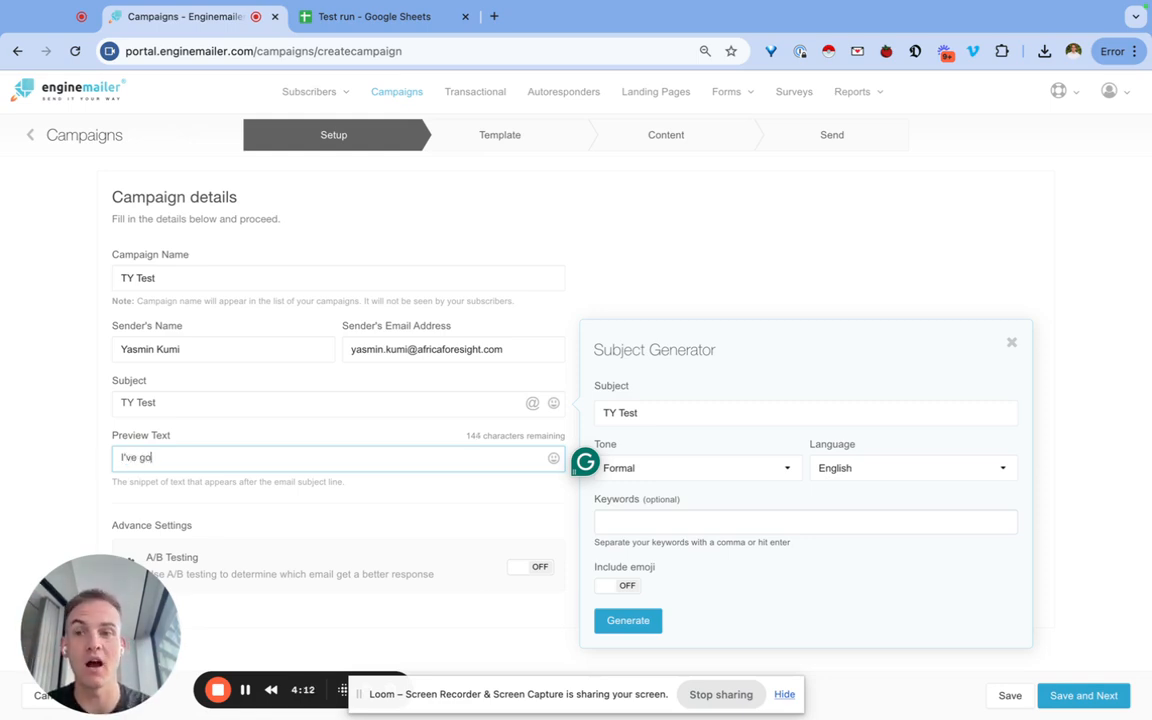
type("I've got")
key("BackSpace")
key("BackSpace")
key("BackSpace")
key("BackSpace")
key("BackSpace")
key("BackSpace")
key("BackSpace")
key("BackSpace")
type("You")
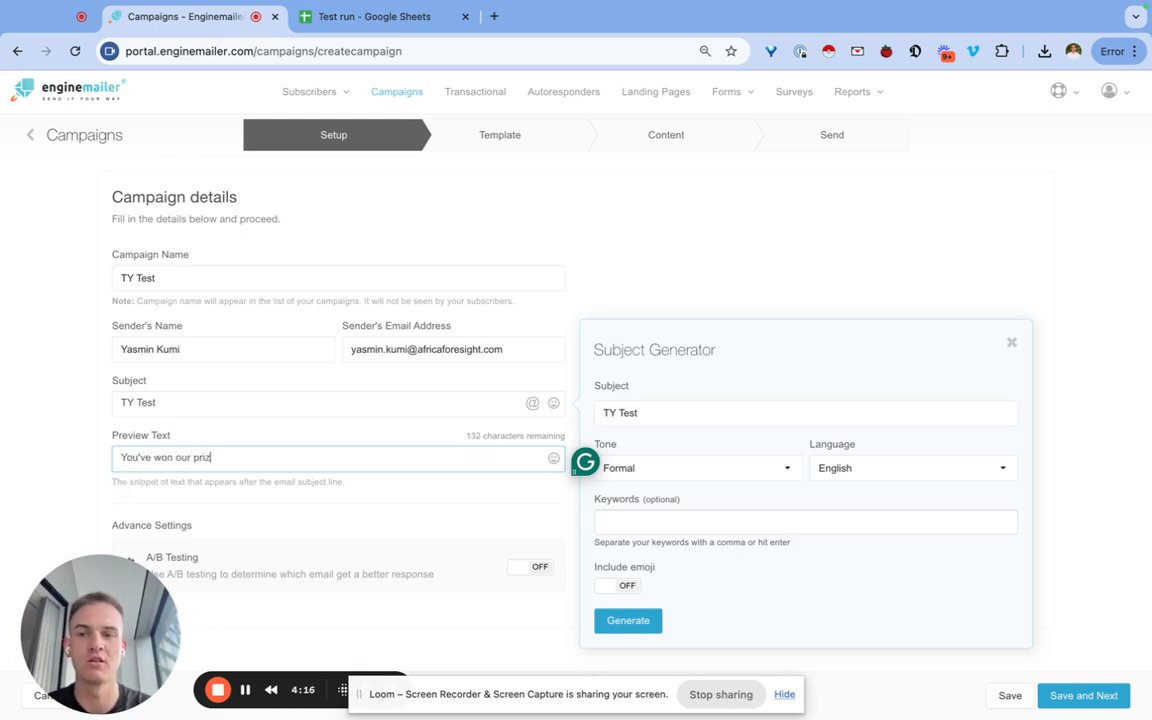
Close the subject suggestion panel and switch A/B testing on, then back off.
left_click(1012, 342)
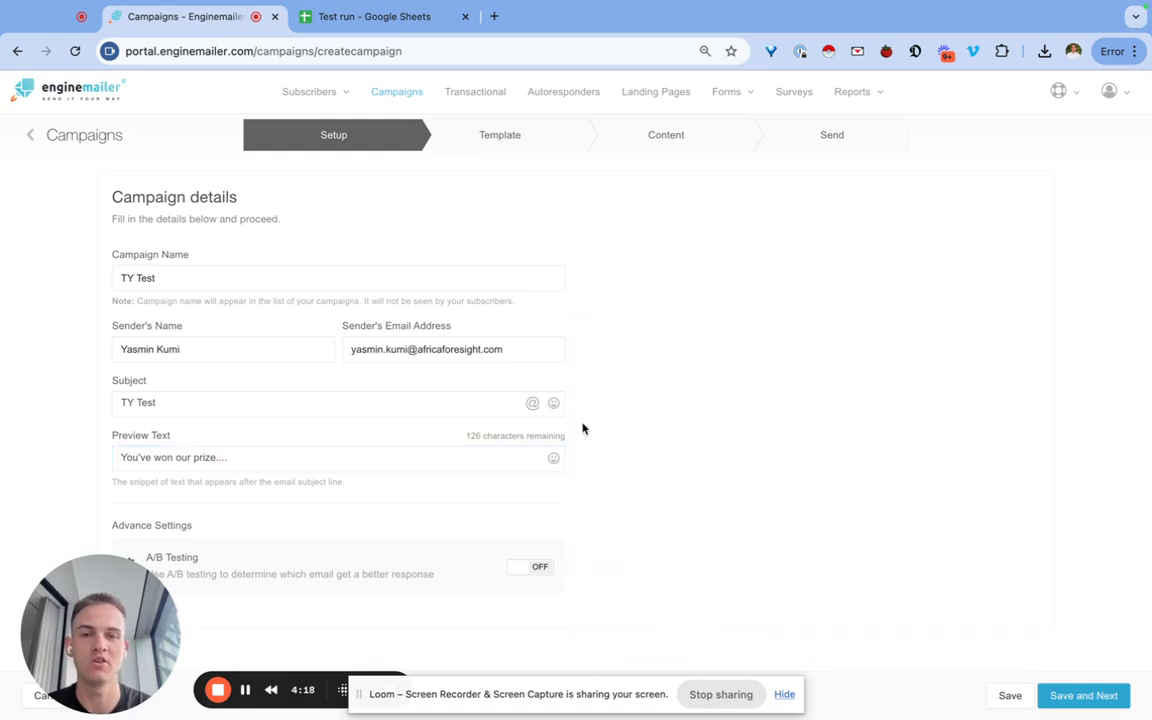
left_click(538, 570)
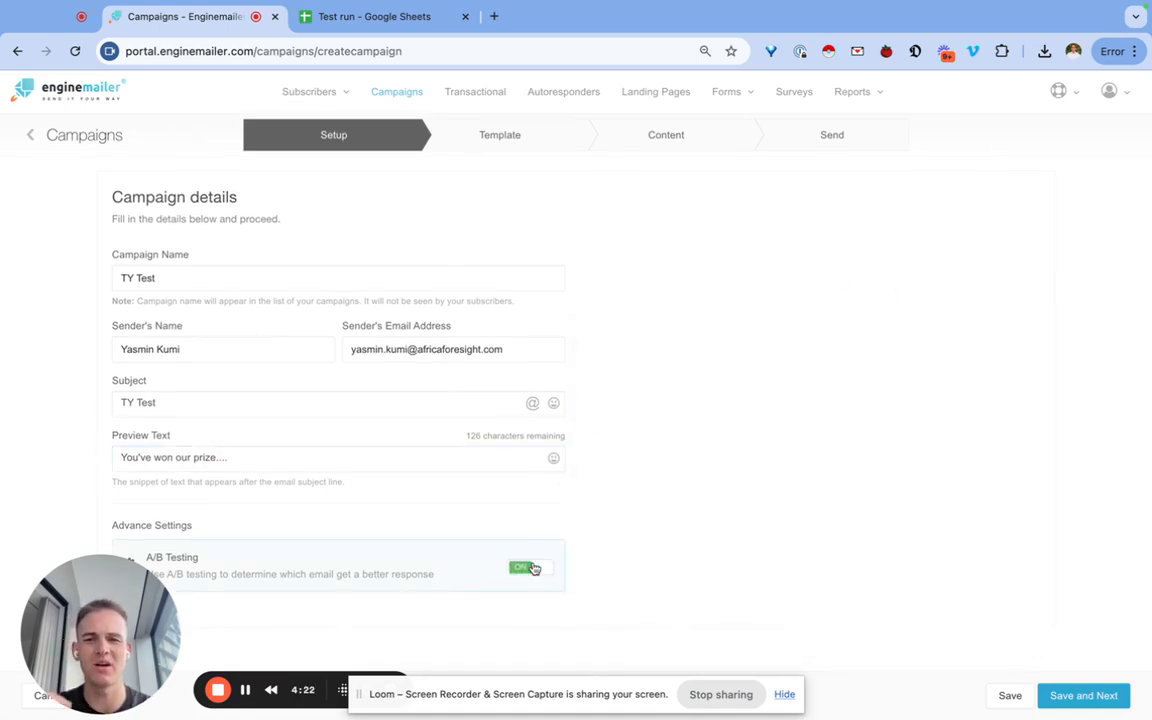
left_click(533, 569)
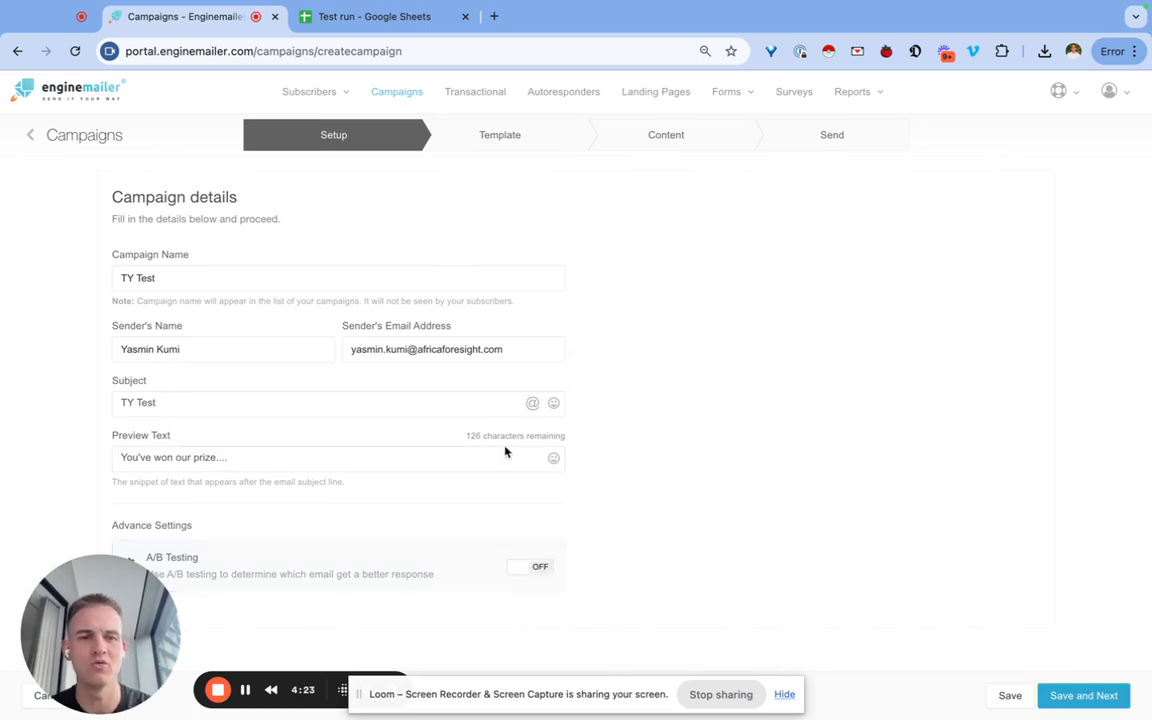
Save the setup, browse Saved templates and Themes, and start from the Africa@Scale saved template.
left_click(1089, 703)
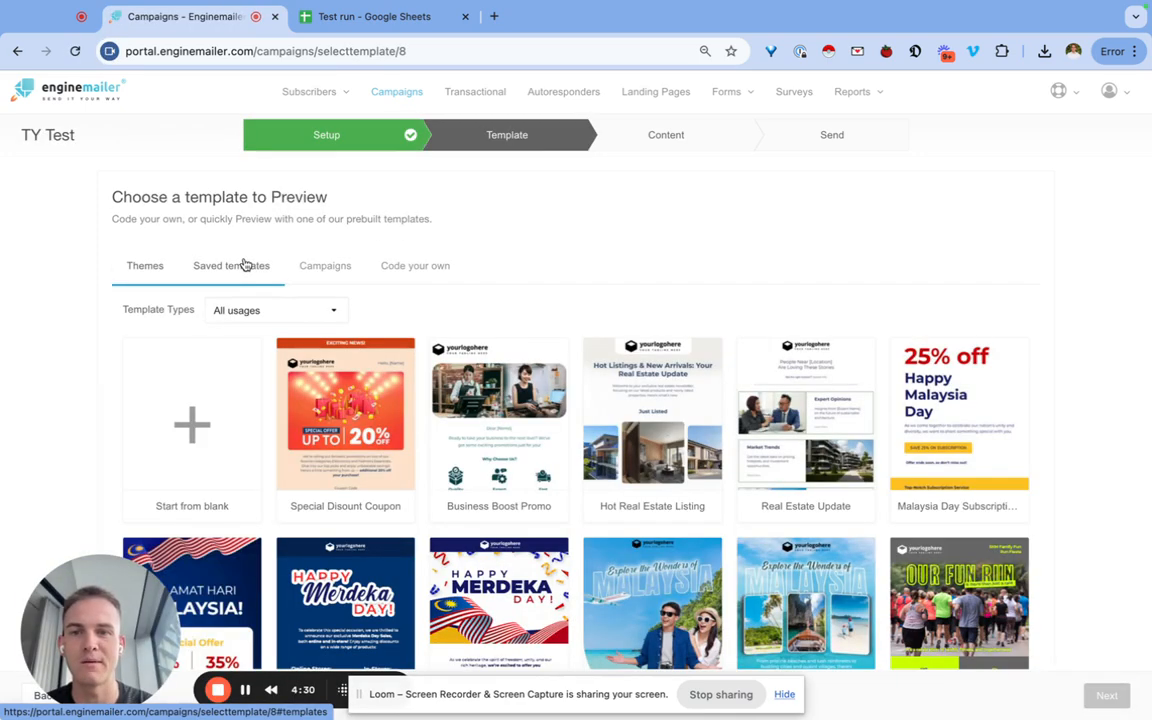
left_click(240, 267)
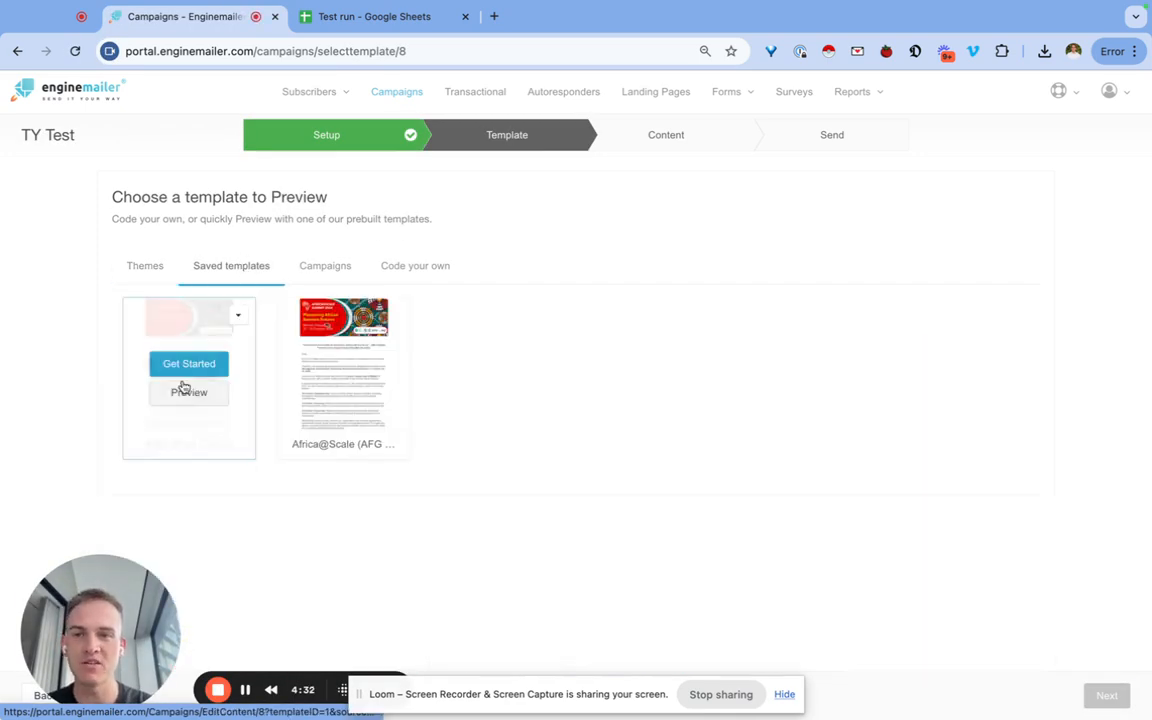
mouse_move(228, 345)
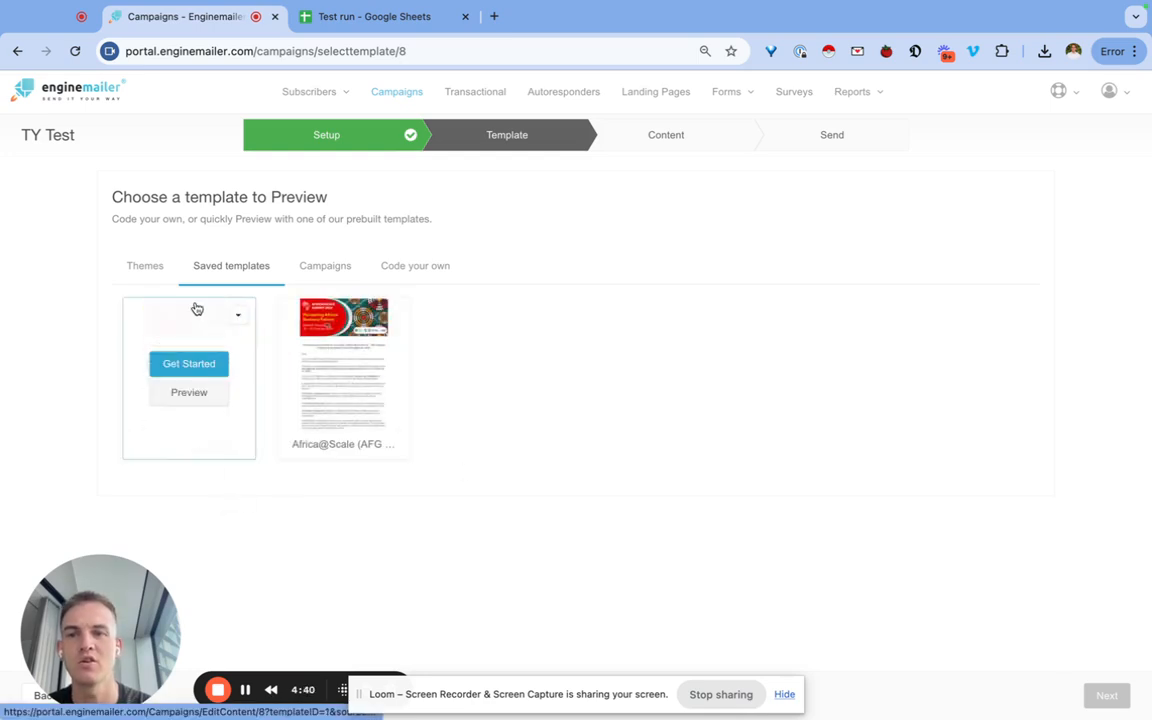
left_click(144, 265)
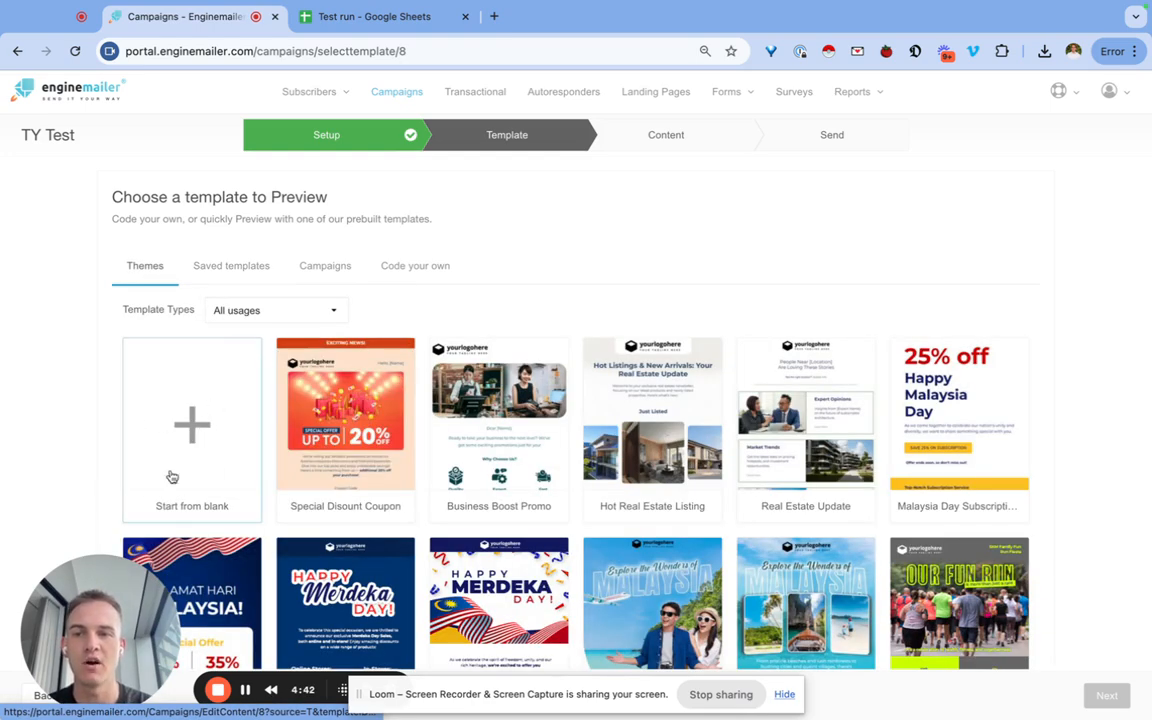
scroll(489, 455, "down", 5)
scroll(489, 420, "up", 5)
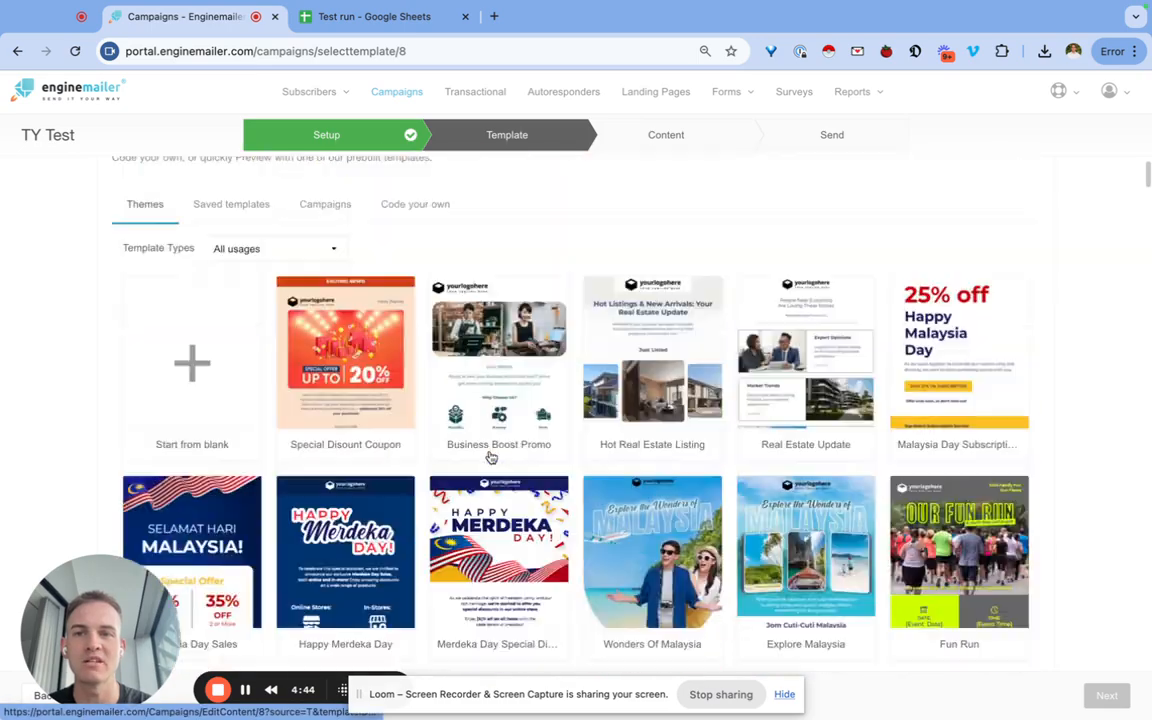
left_click(257, 266)
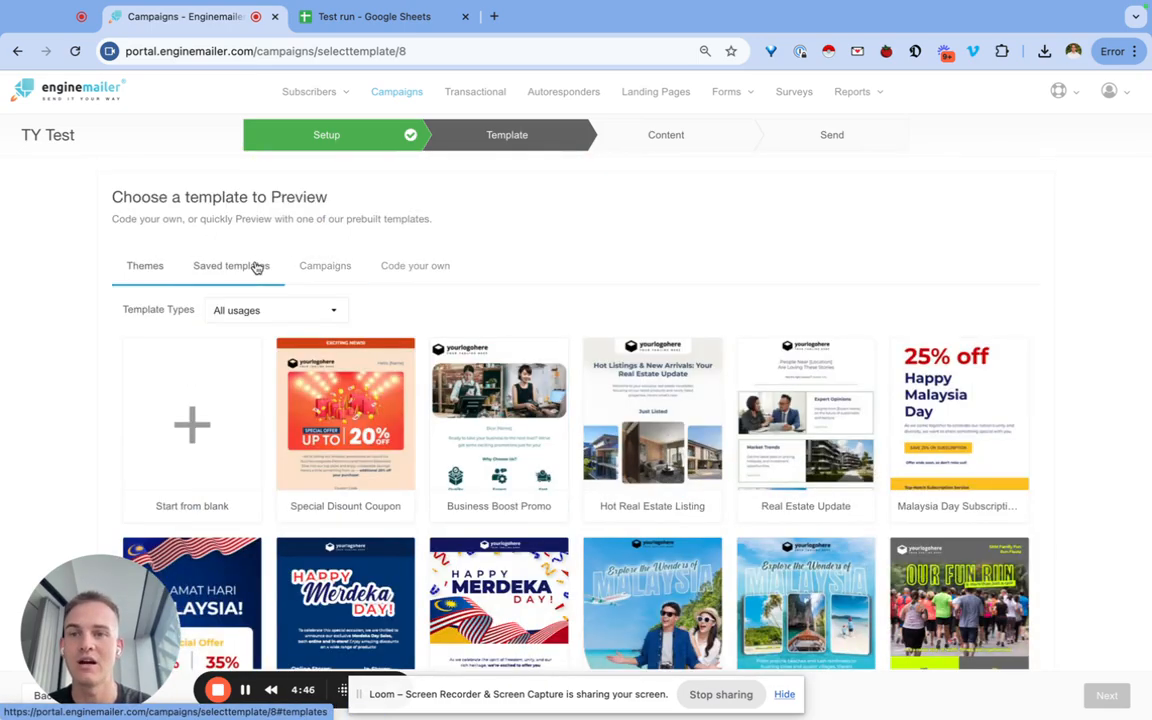
left_click(342, 364)
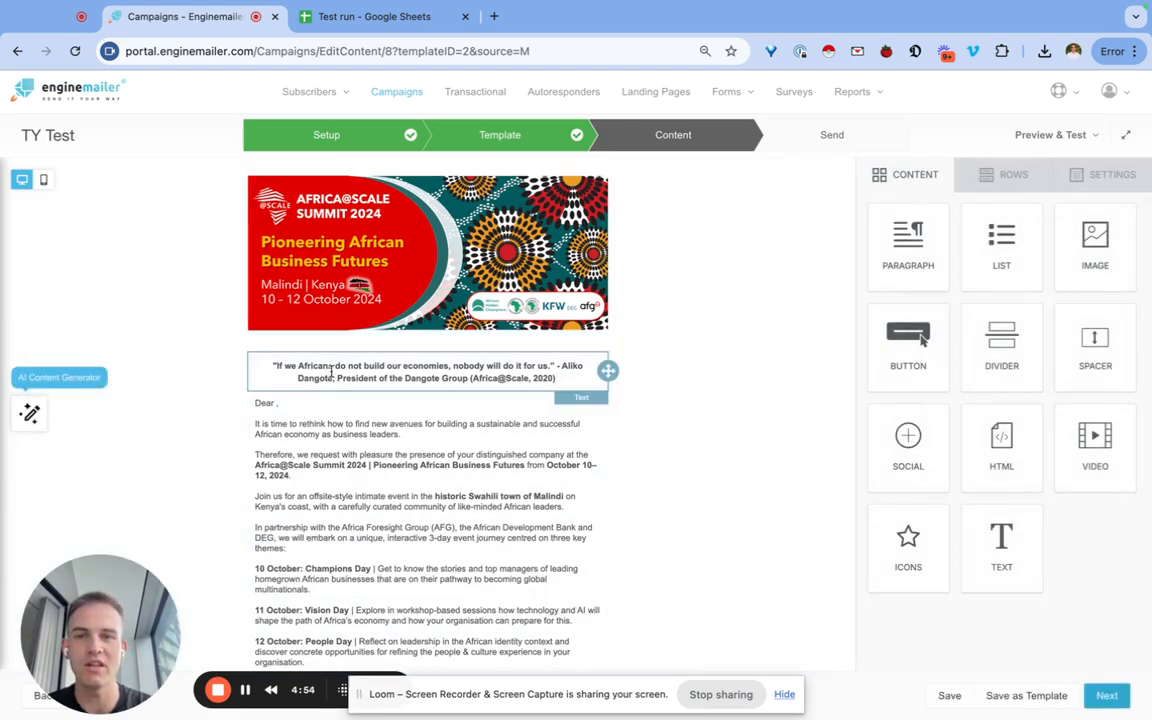
Zoom in on the Africa@Scale email and retype the 'Dear ,' greeting as just 'Dear'.
scroll(325, 423, "down", 1)
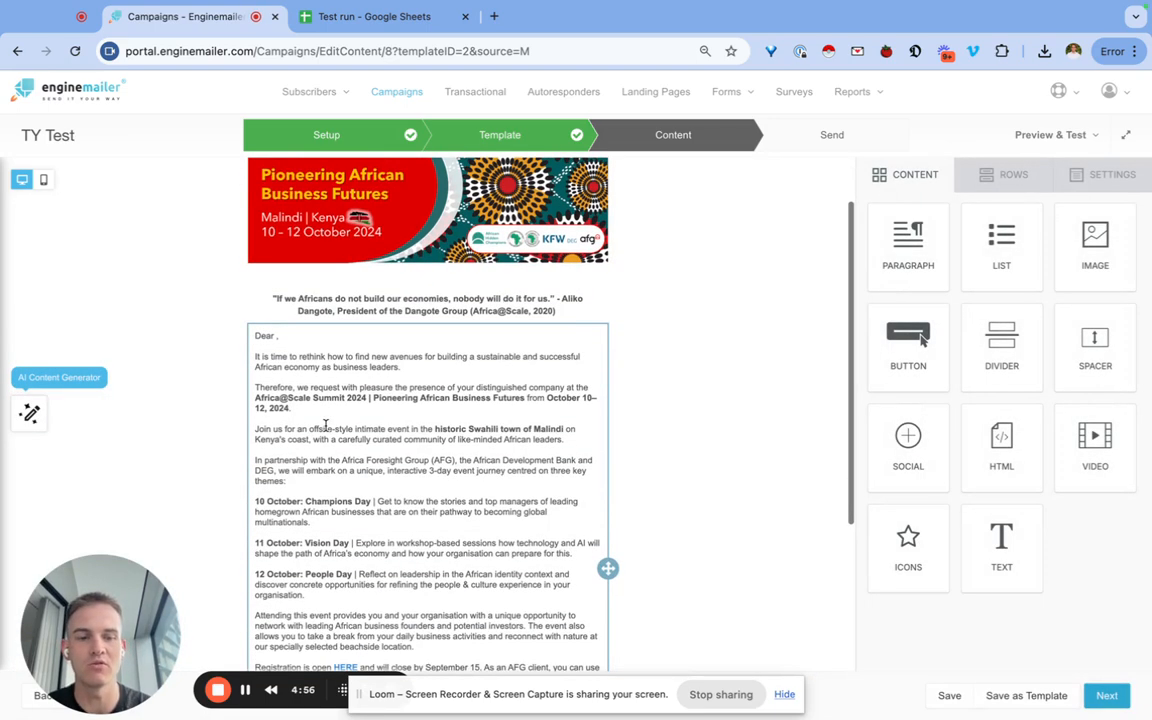
key("super+equal")
key("super+equal")
scroll(325, 425, "down", 1)
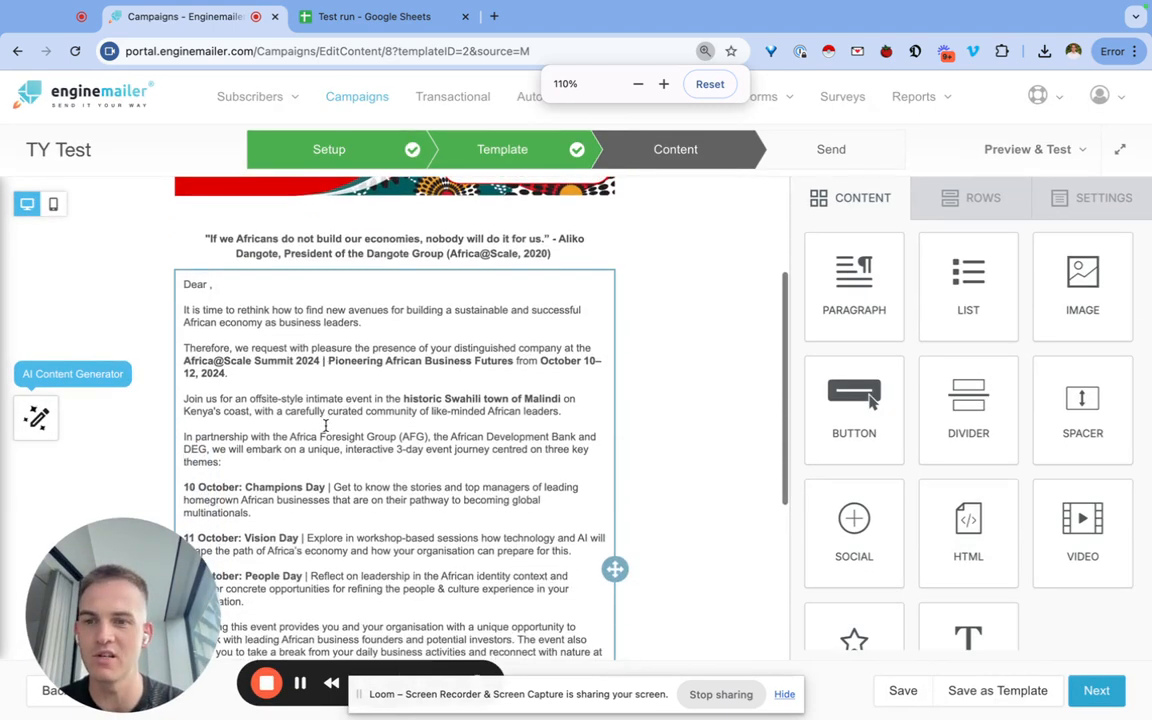
key("super+equal")
key("super+equal")
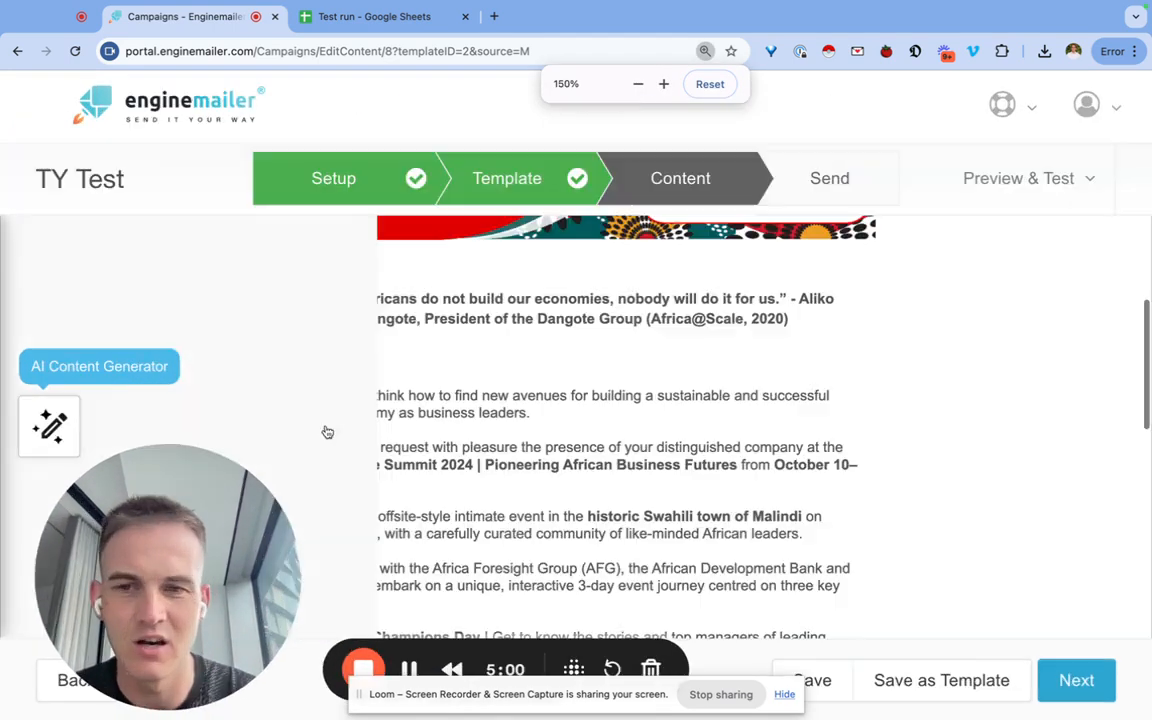
left_click(324, 361)
left_click_drag(332, 362, 289, 360)
left_click(426, 371)
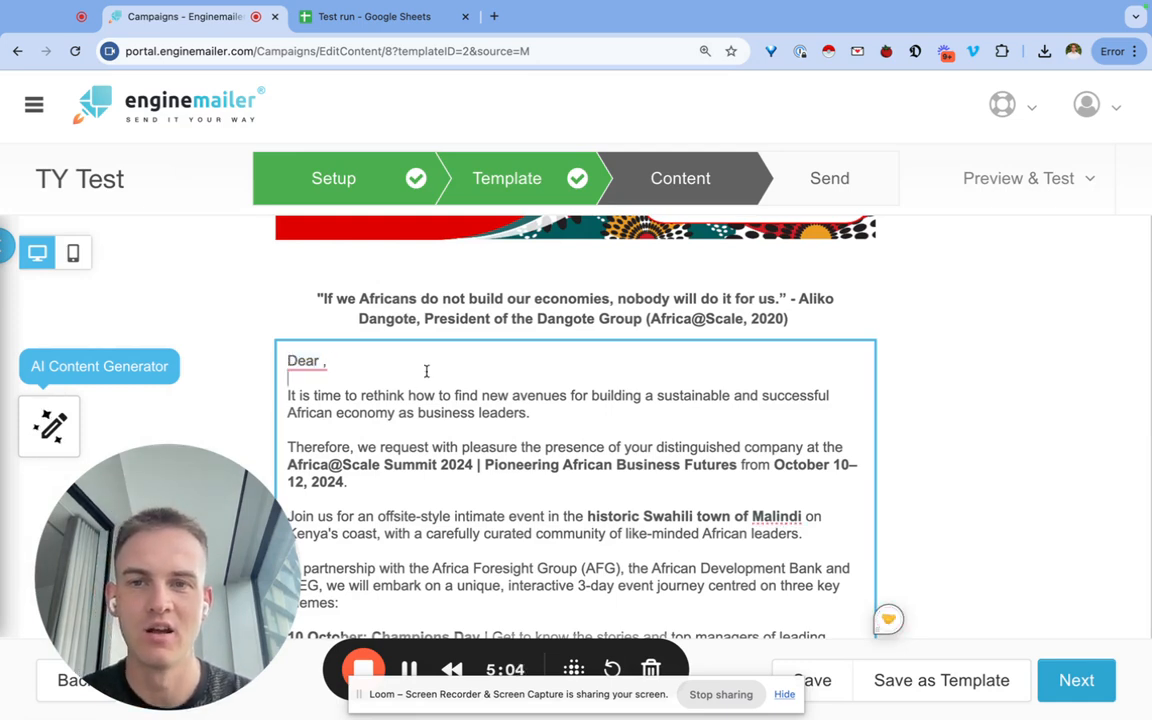
left_click_drag(416, 359, 287, 364)
type("Dear")
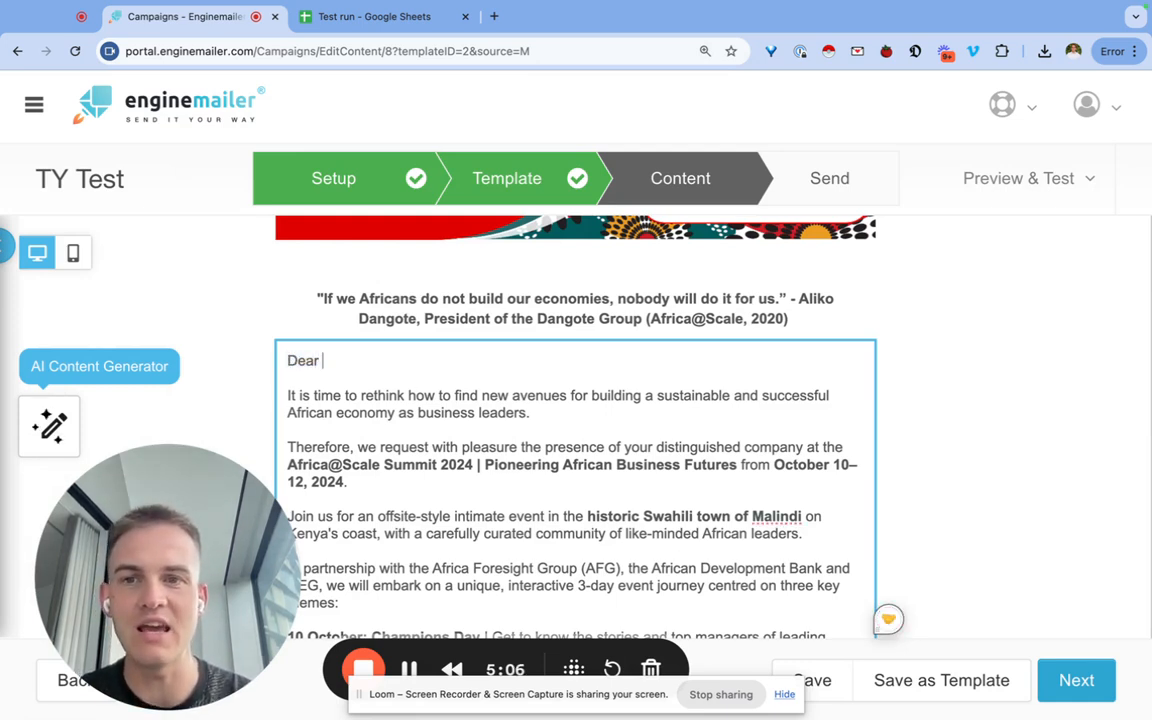
left_click(319, 385)
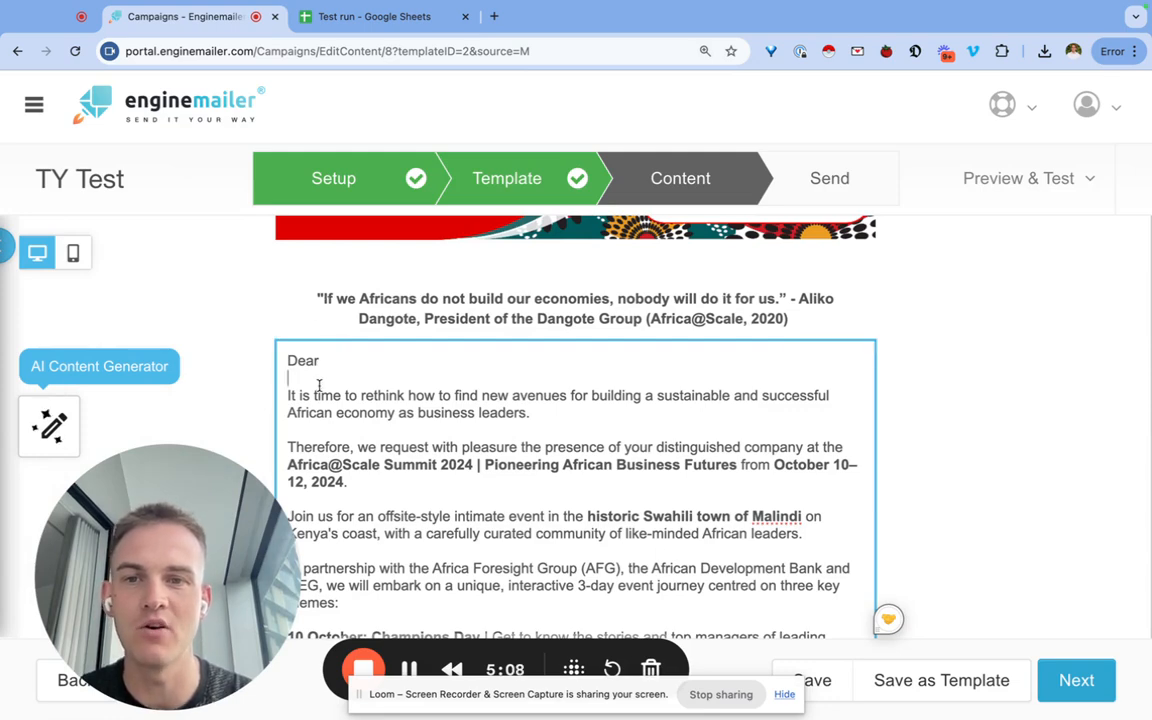
left_click(409, 669)
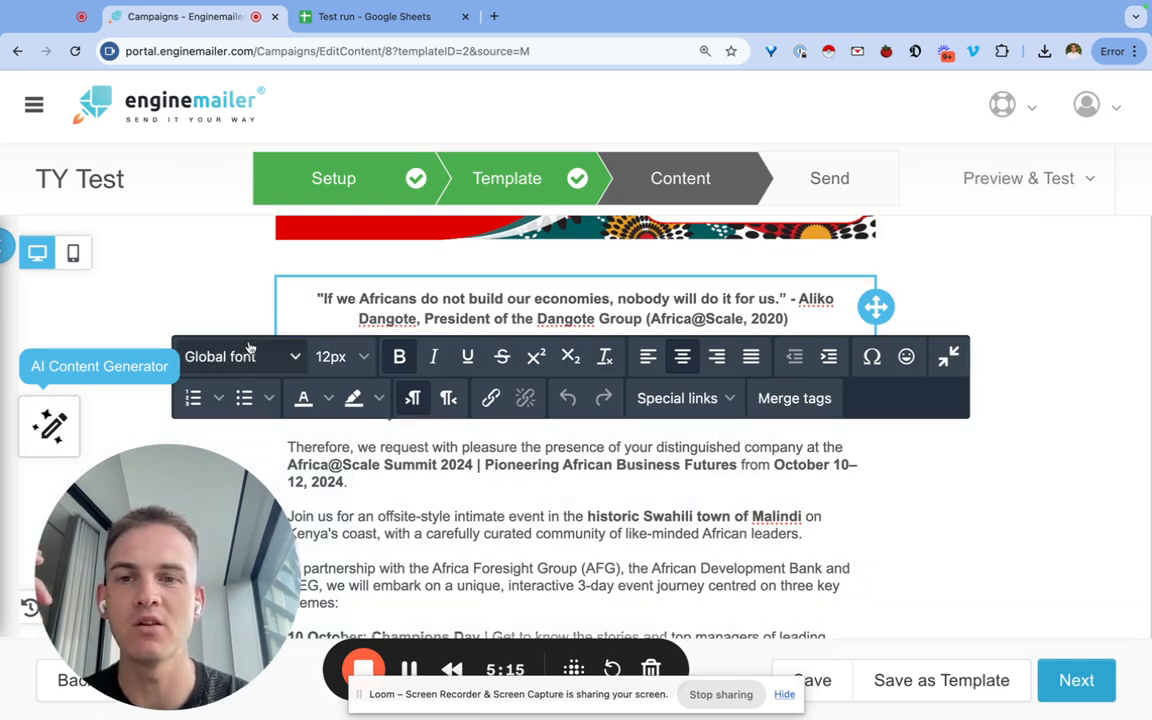
Insert First Name merge tags from the Merge tags list, which land in the opening quote.
left_click(228, 356)
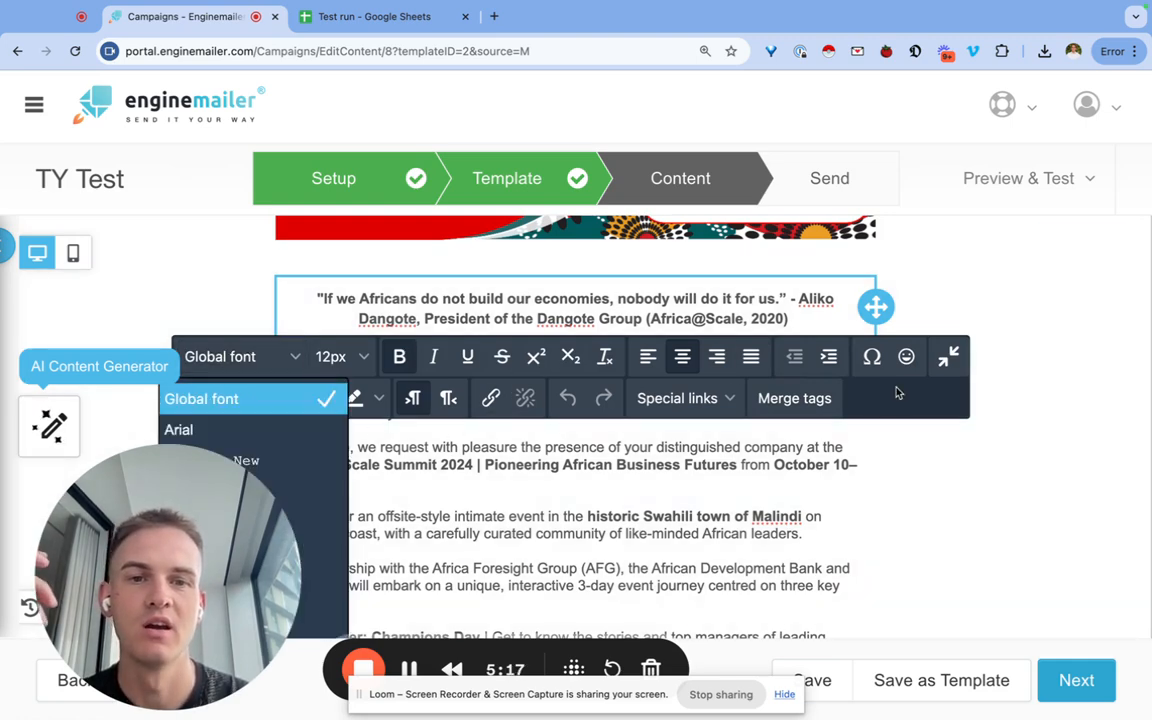
left_click(797, 398)
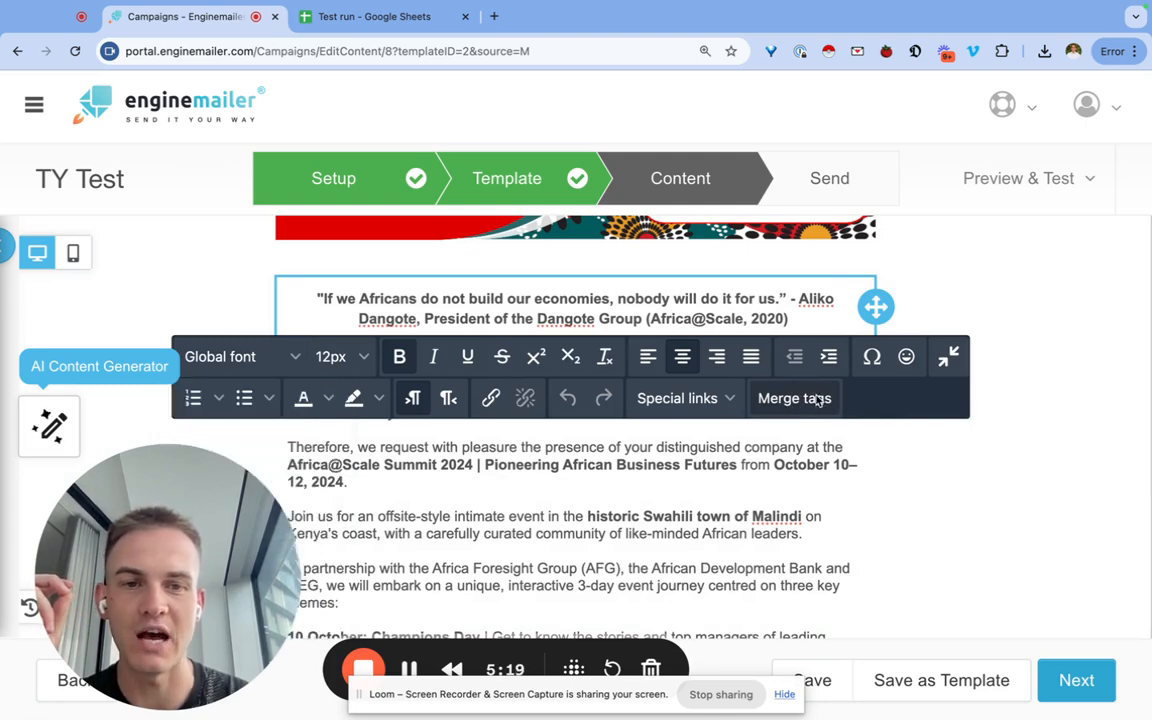
left_click(632, 408)
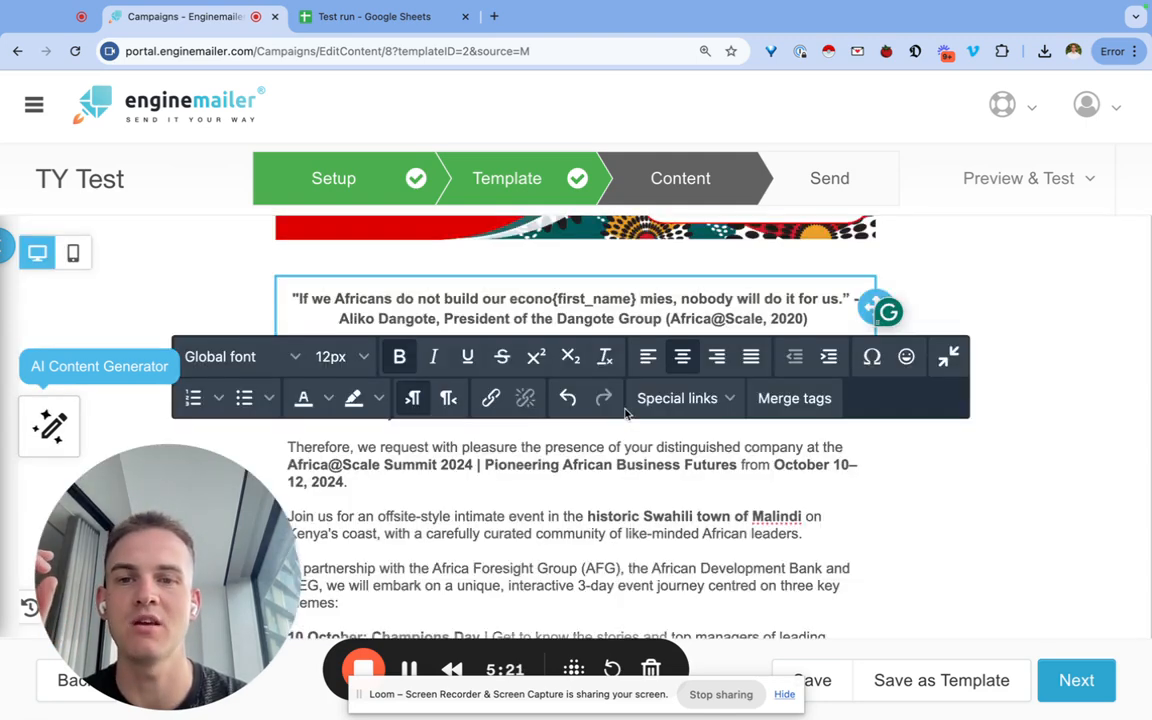
left_click(777, 398)
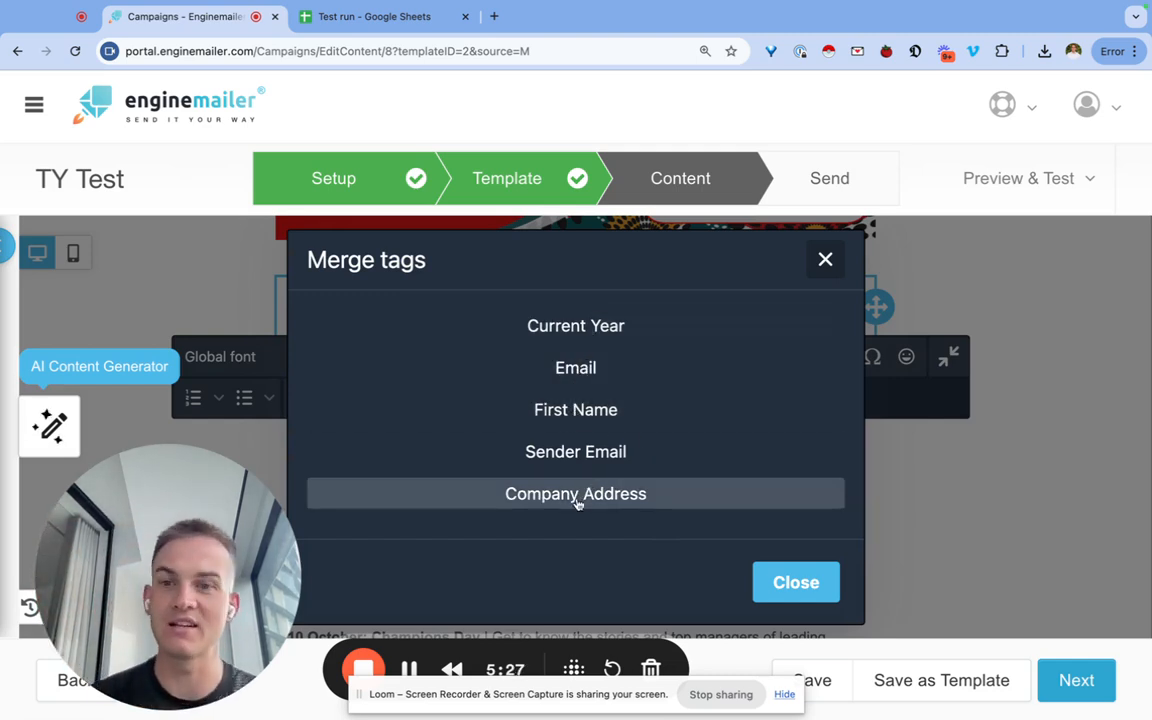
left_click(585, 410)
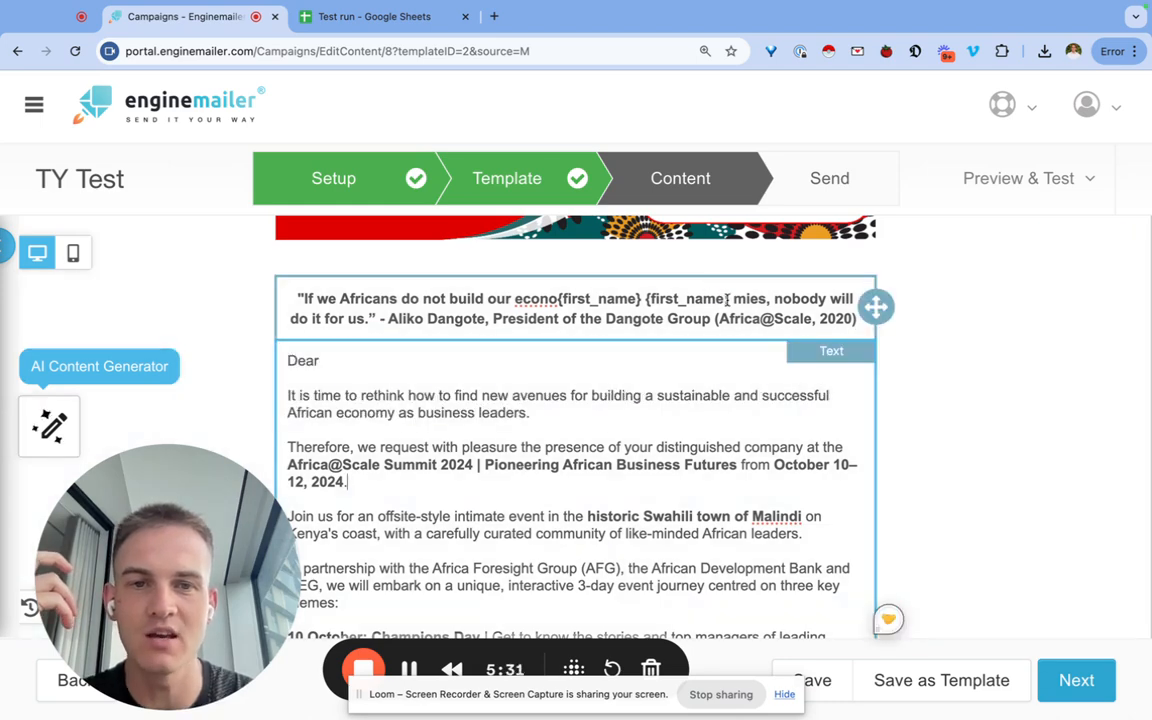
left_click_drag(727, 299, 645, 299)
left_click(437, 464)
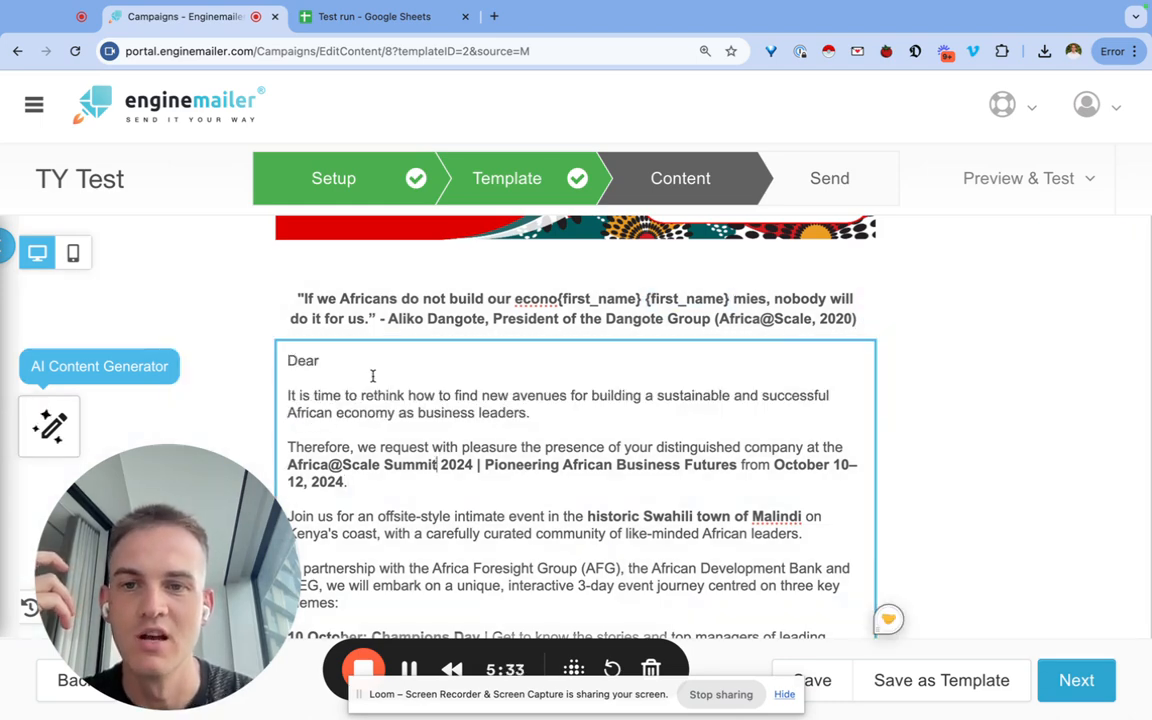
left_click(416, 317)
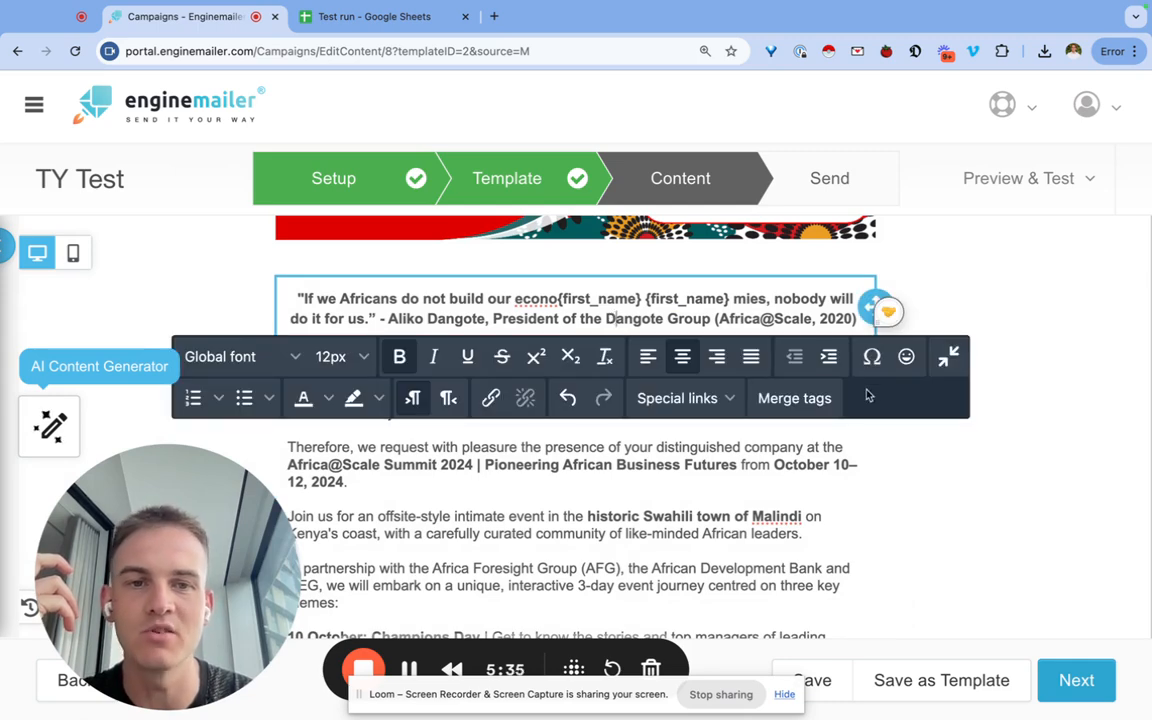
left_click(790, 398)
left_click(670, 422)
left_click_drag(647, 299, 731, 297)
key("ctrl+c")
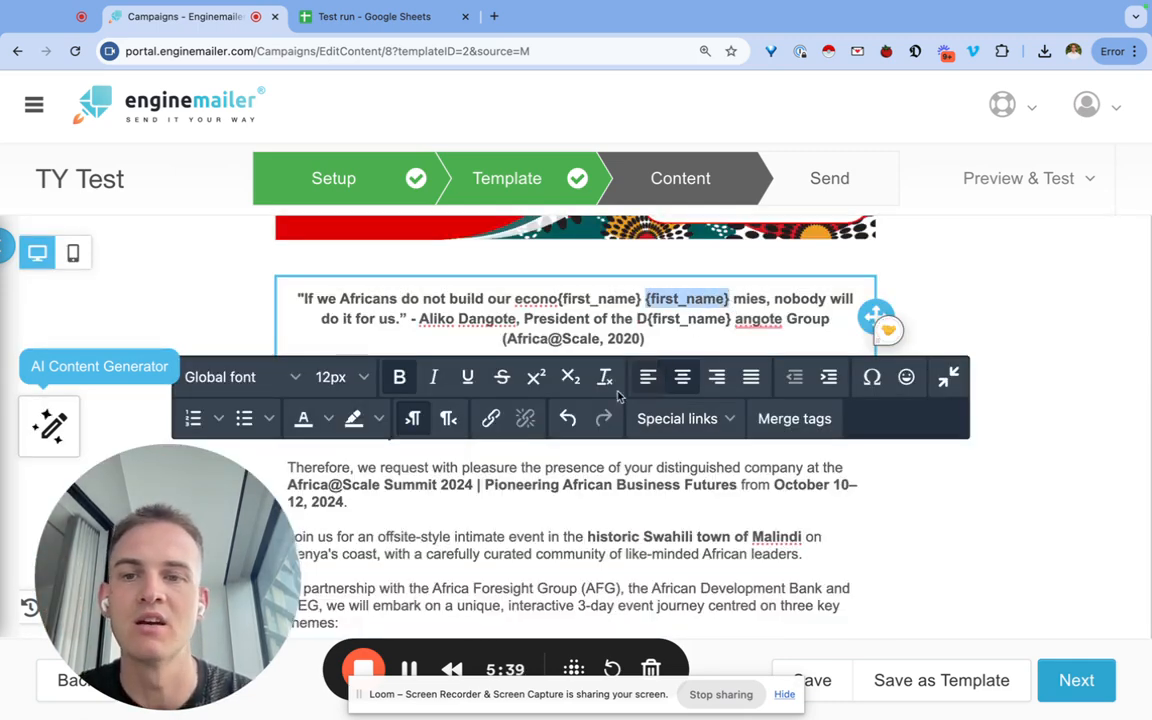
Paste the {first_name} tag after 'Dear' and remove the extra space before the comma.
left_click(461, 502)
left_click(343, 380)
key("ctrl+v")
key("BackSpace")
key("BackSpace")
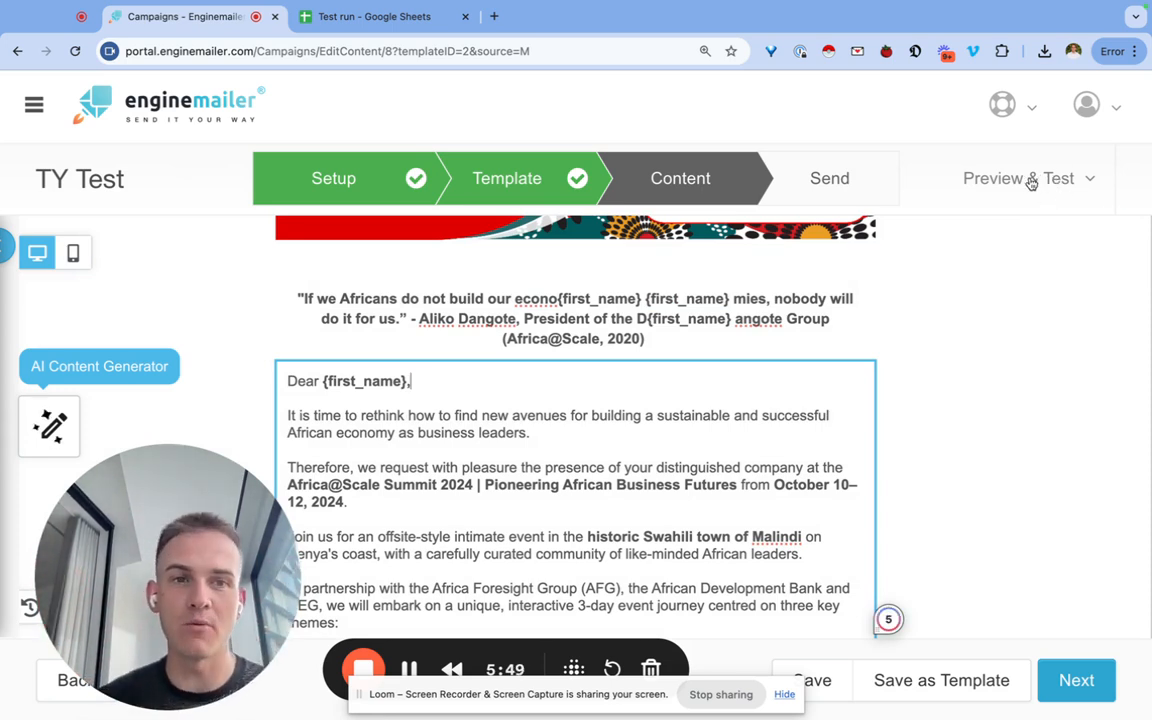
Open Preview & Test's Send a test email form, then cancel without sending.
left_click(1028, 180)
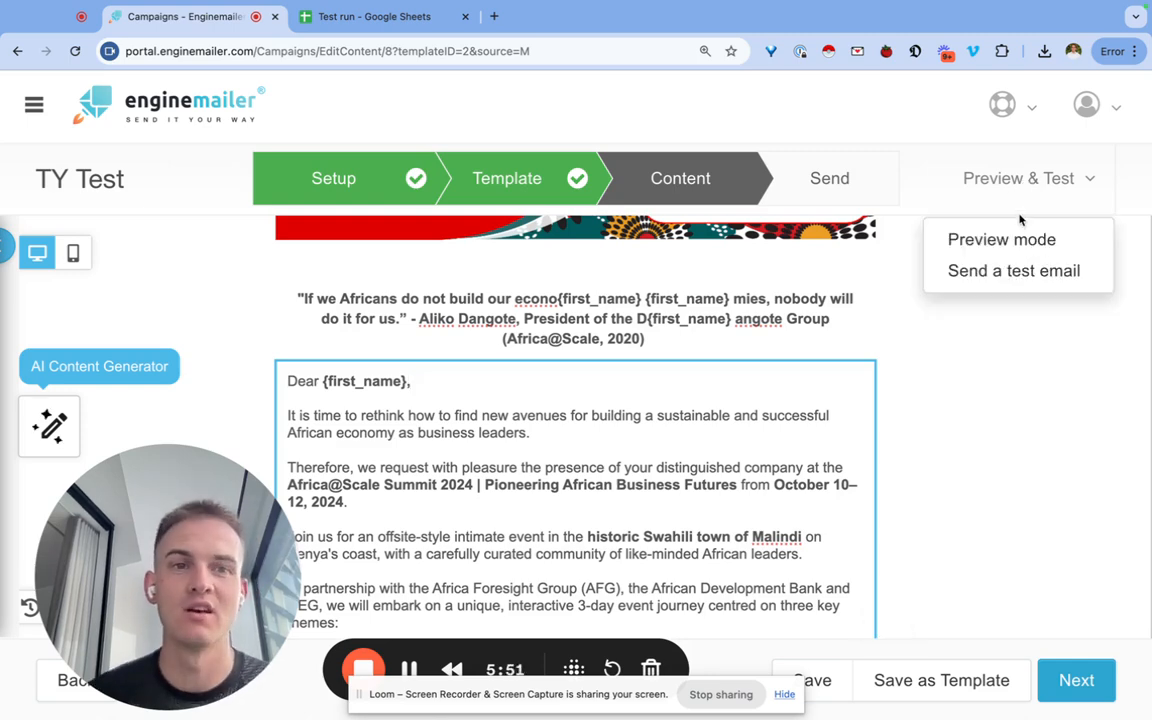
left_click(1010, 270)
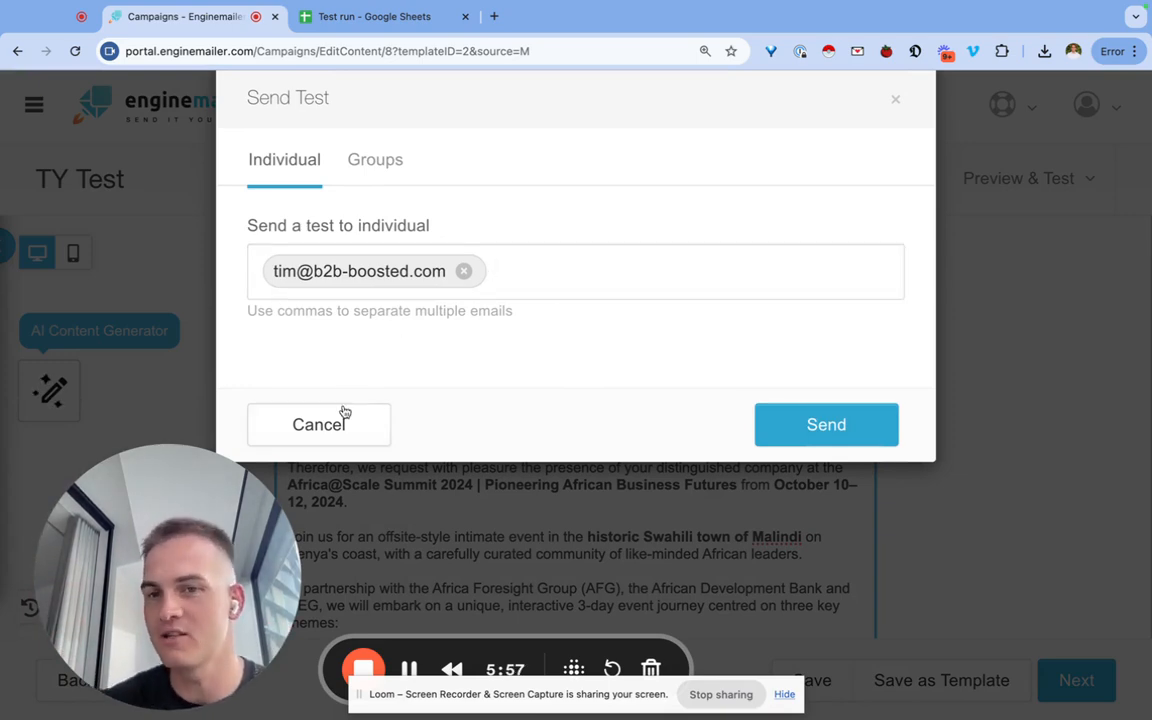
left_click(334, 437)
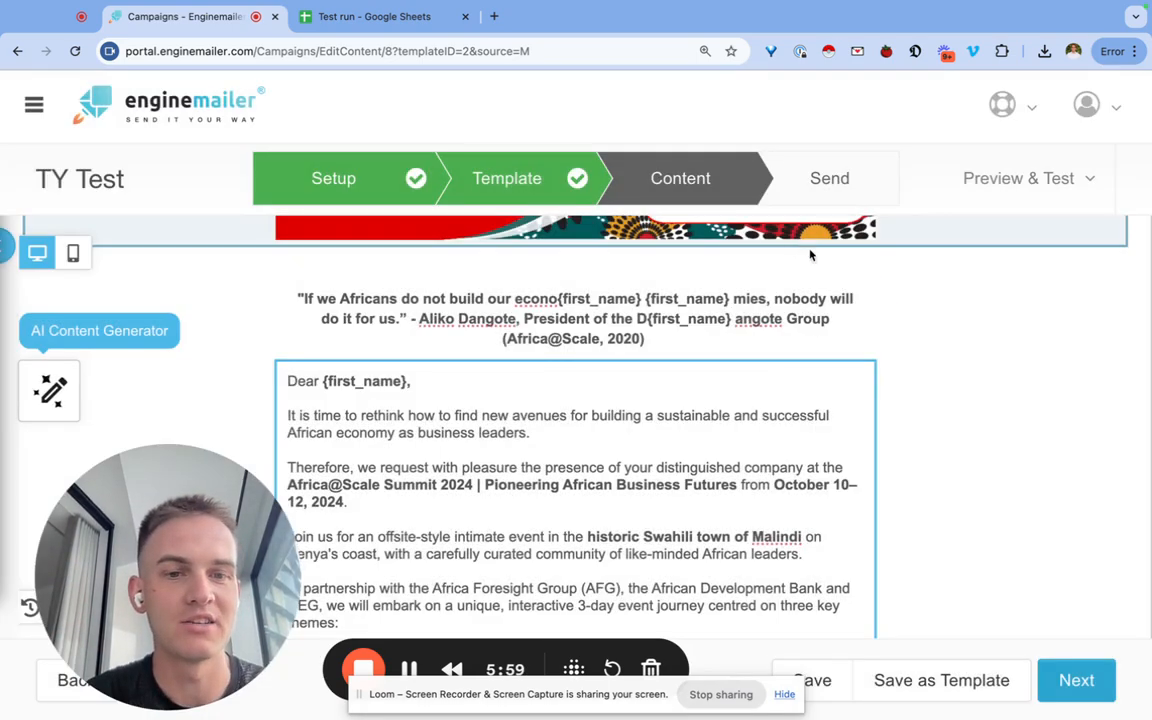
Scroll through the email and advance from Content to the Send step.
left_click(840, 470)
scroll(905, 527, "down", 1)
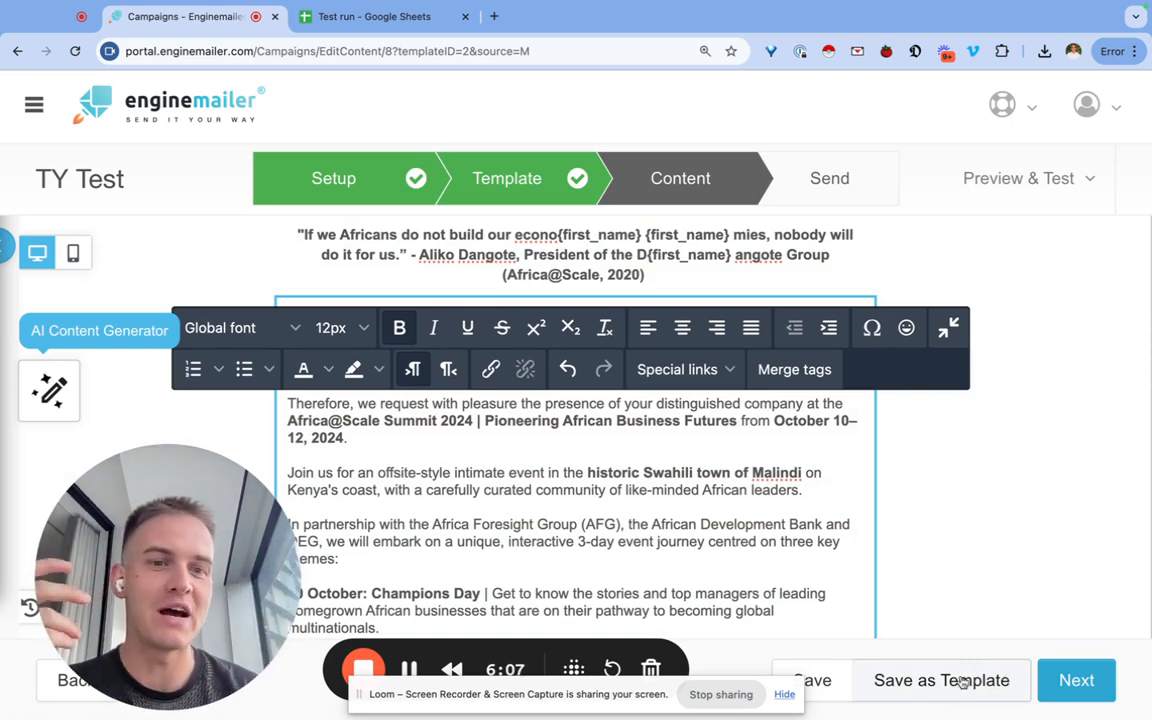
left_click(1087, 683)
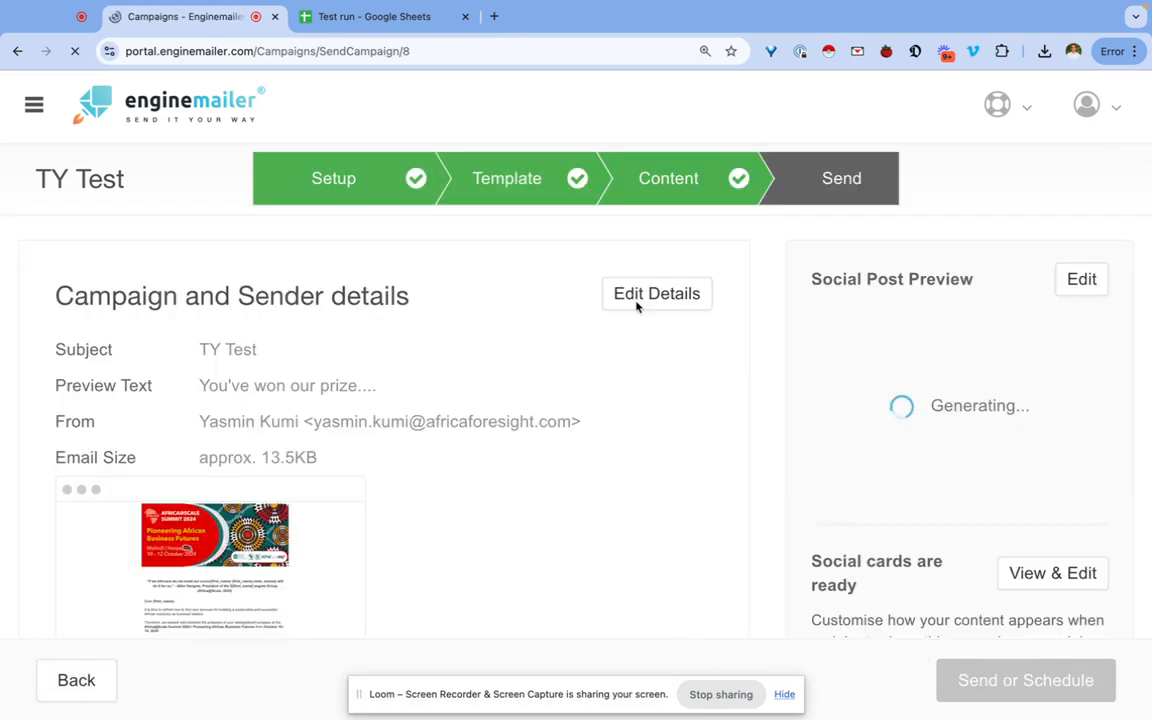
Scroll the Send page down to the Send to recipient options.
scroll(267, 418, "down", 2)
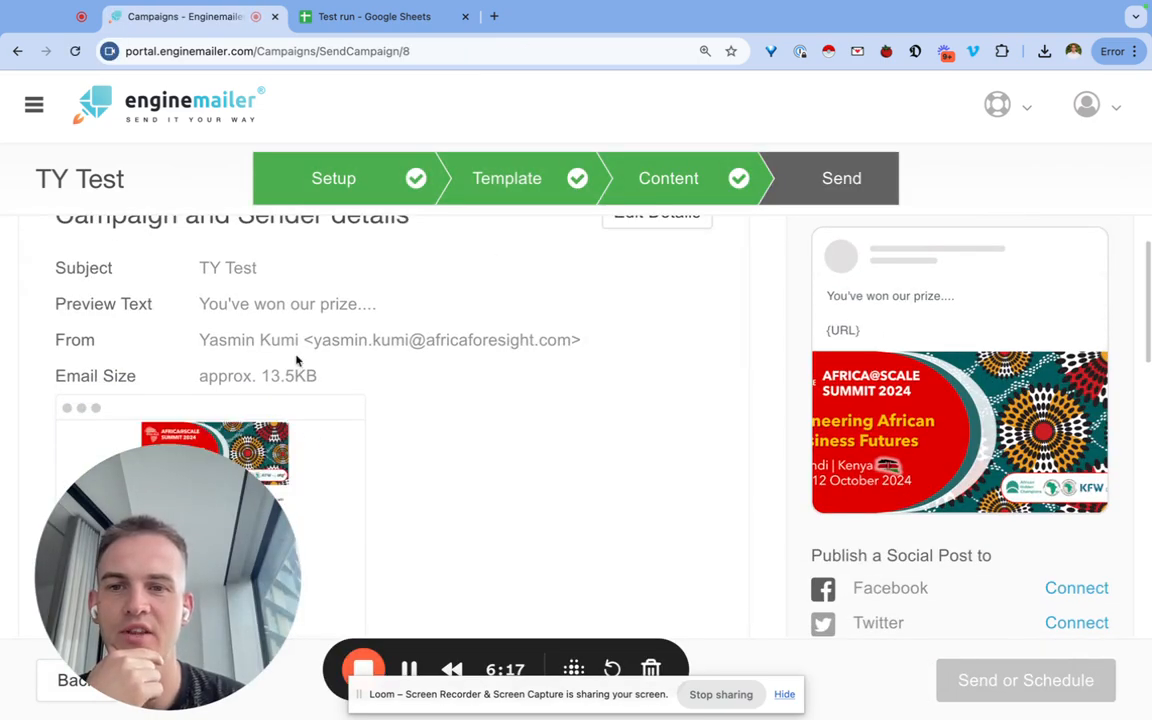
scroll(311, 488, "down", 5)
scroll(311, 490, "up", 1)
scroll(311, 489, "down", 2)
left_click_drag(138, 562, 901, 198)
scroll(144, 391, "up", 5)
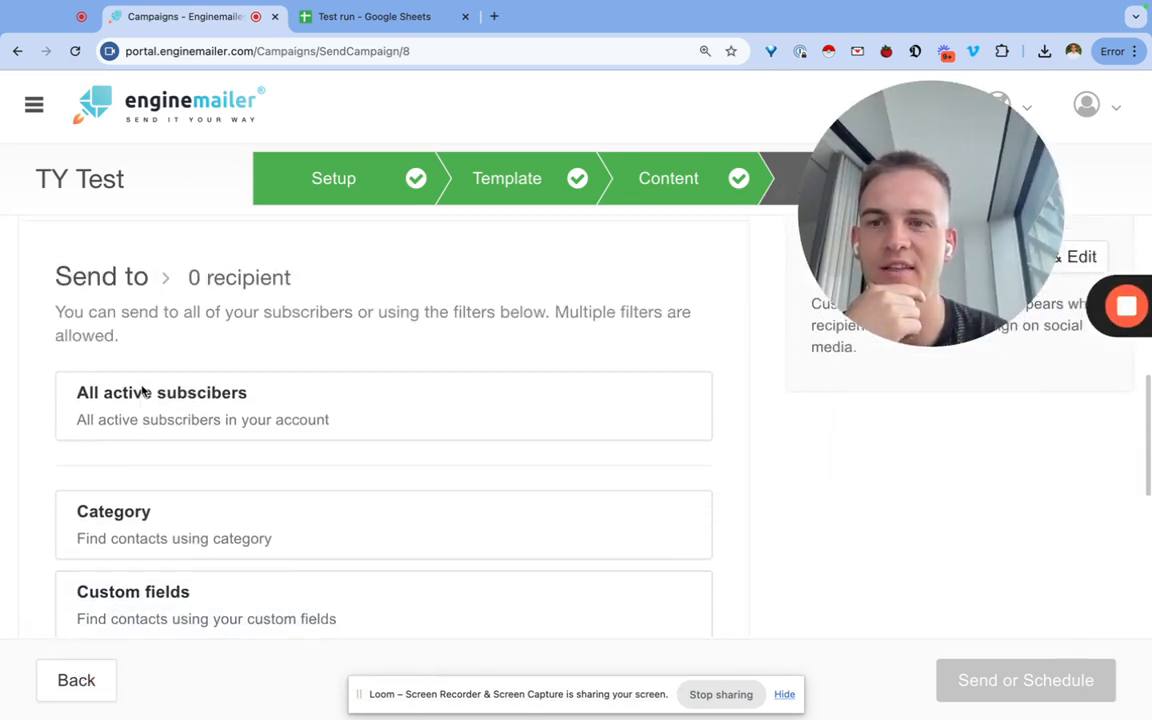
scroll(142, 391, "down", 3)
scroll(142, 391, "up", 1)
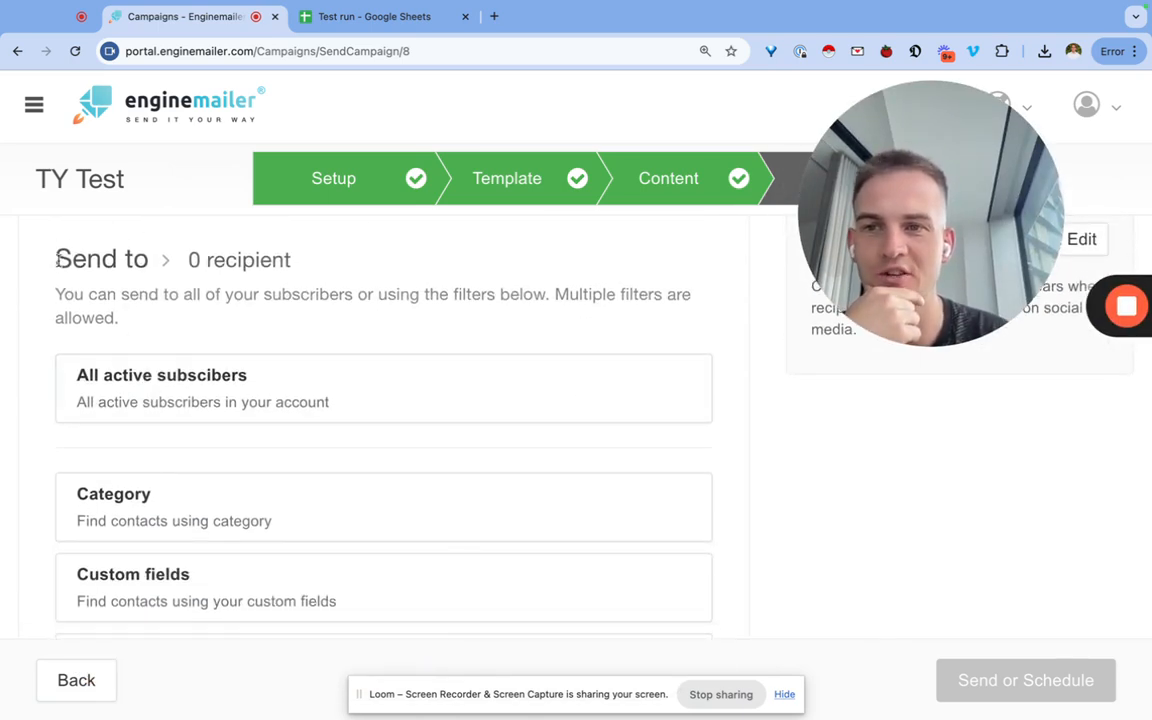
left_click_drag(55, 259, 152, 260)
scroll(141, 505, "down", 1)
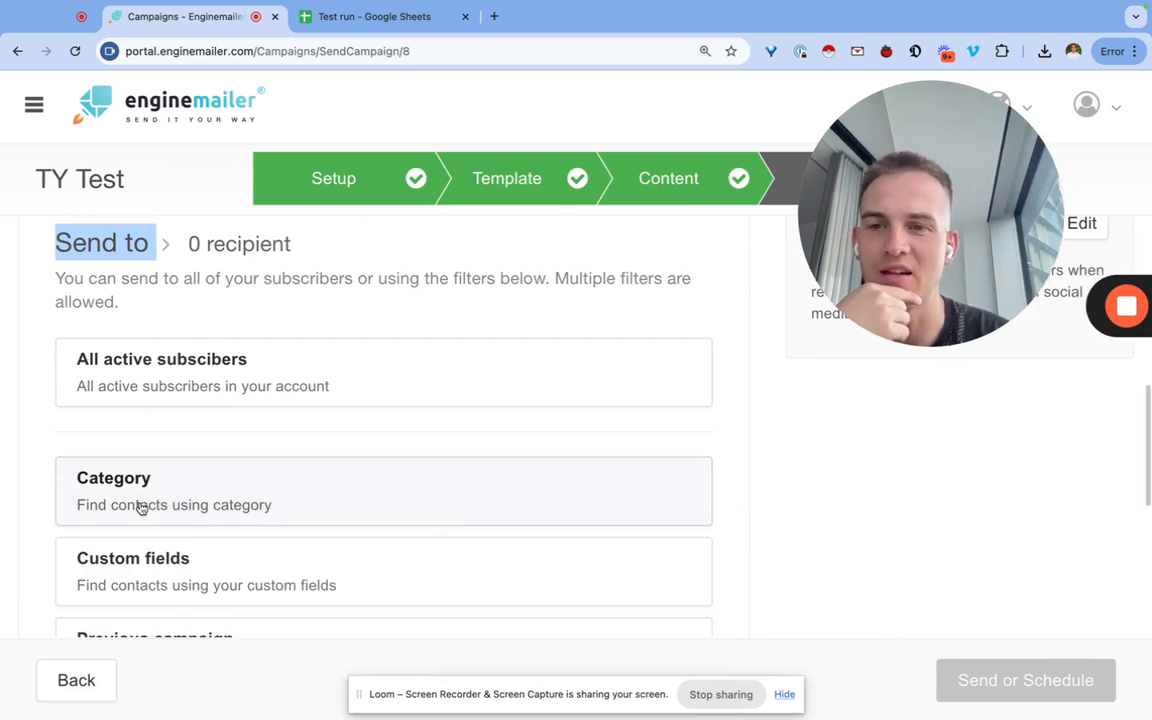
Open the Category filter to view the subscriber categories, then close it.
left_click(141, 490)
scroll(390, 410, "down", 1)
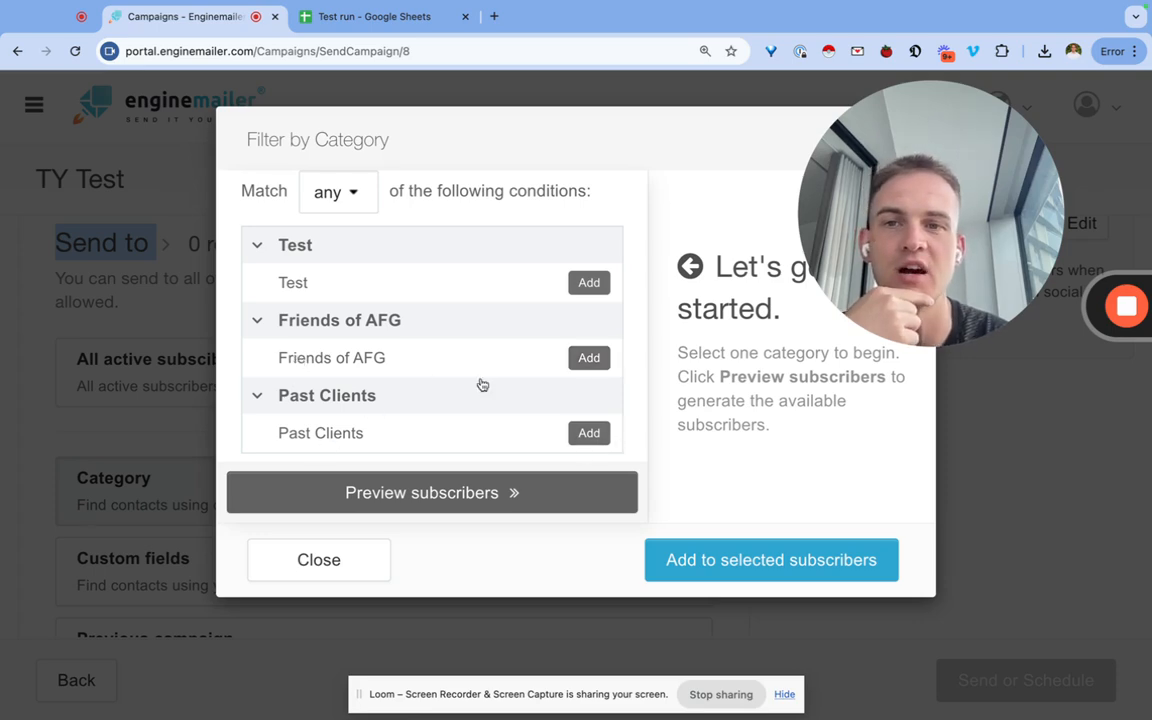
left_click(296, 573)
scroll(257, 470, "down", 3)
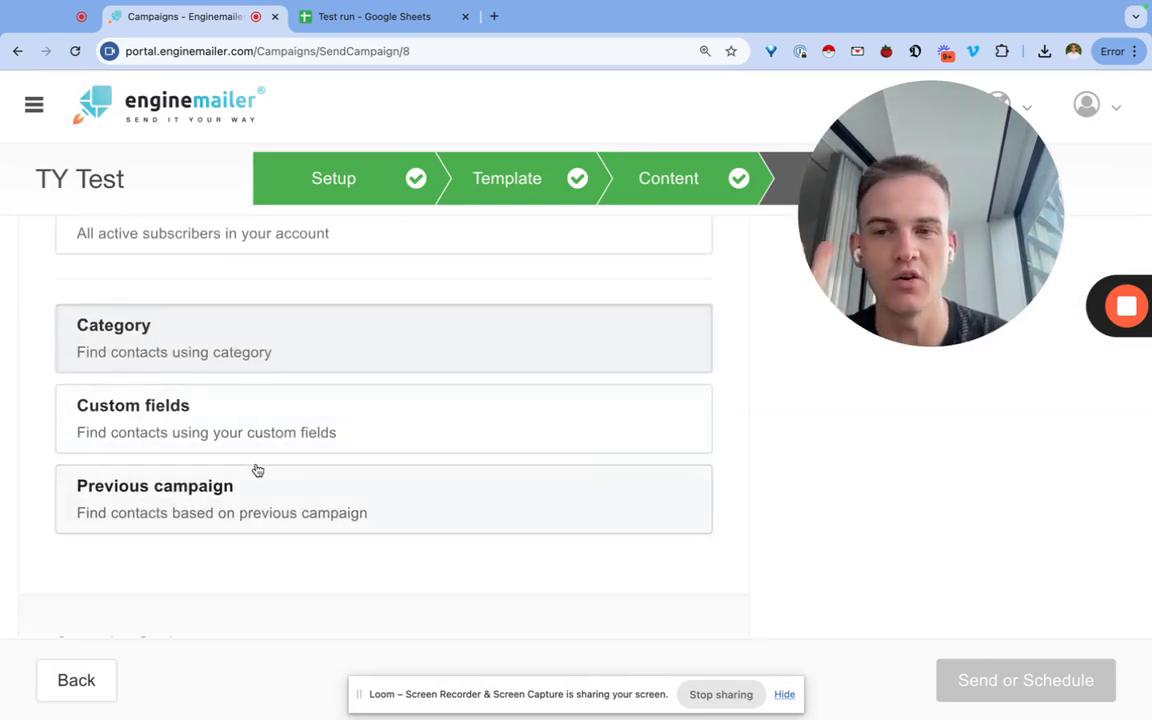
scroll(147, 474, "up", 1)
left_click(182, 444)
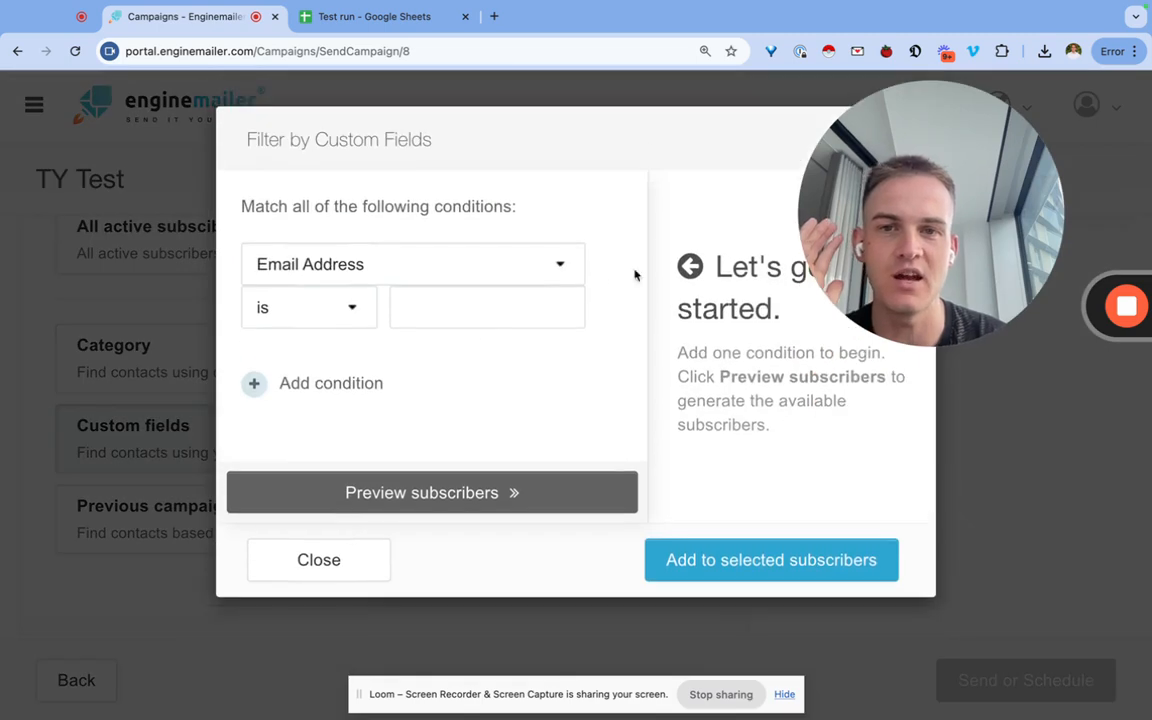
left_click(425, 300)
type("@")
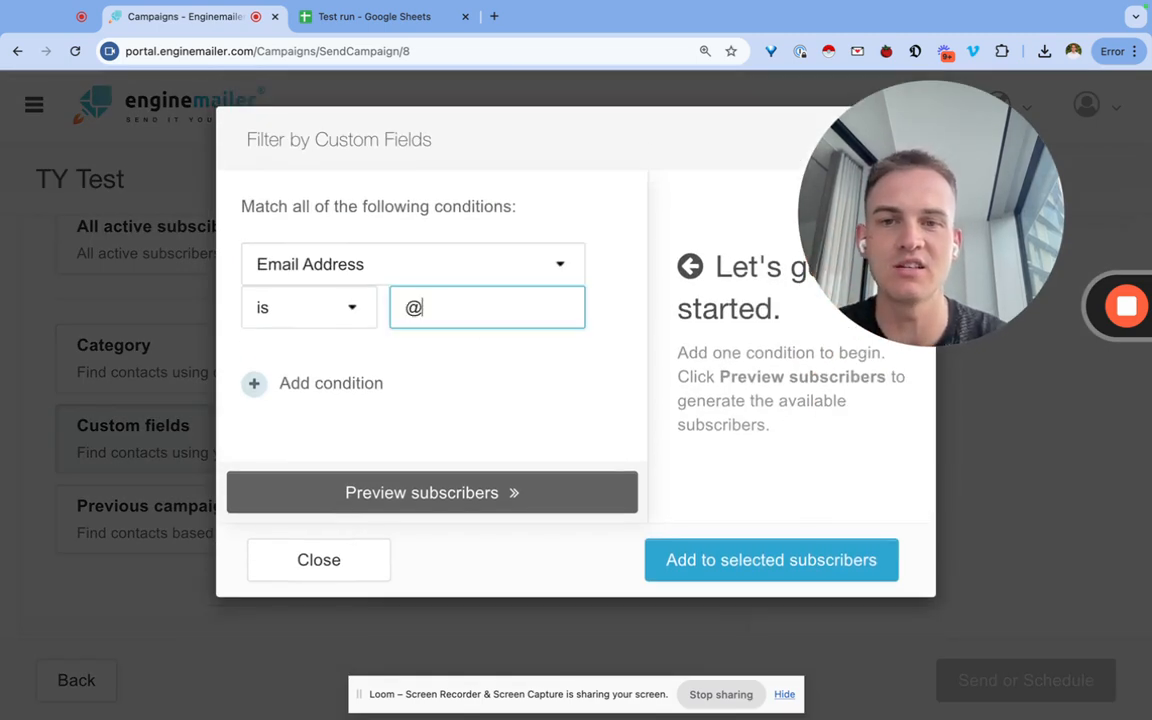
type("africaforesight")
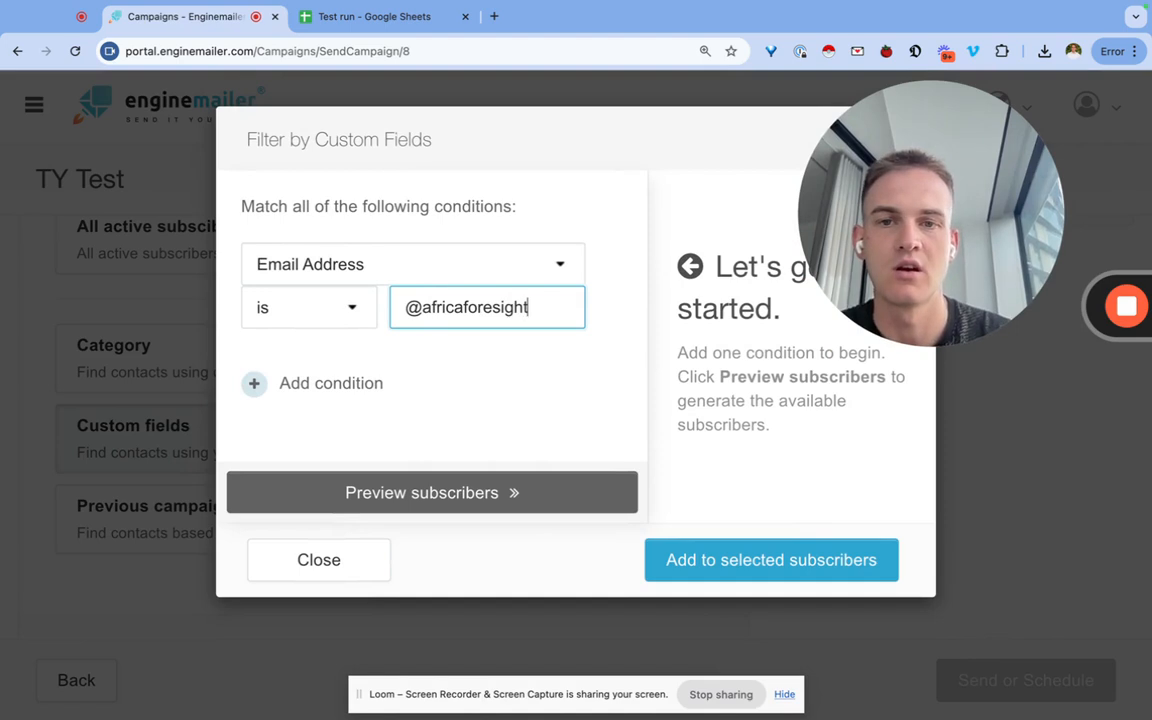
left_click(434, 484)
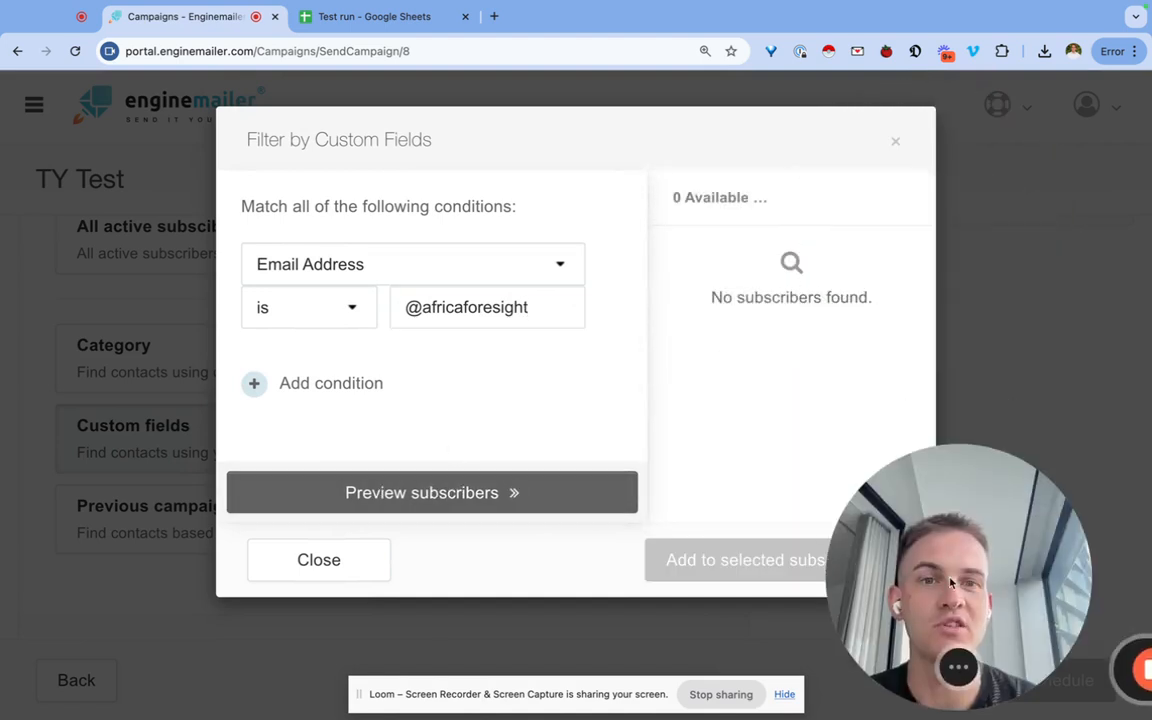
left_click(334, 306)
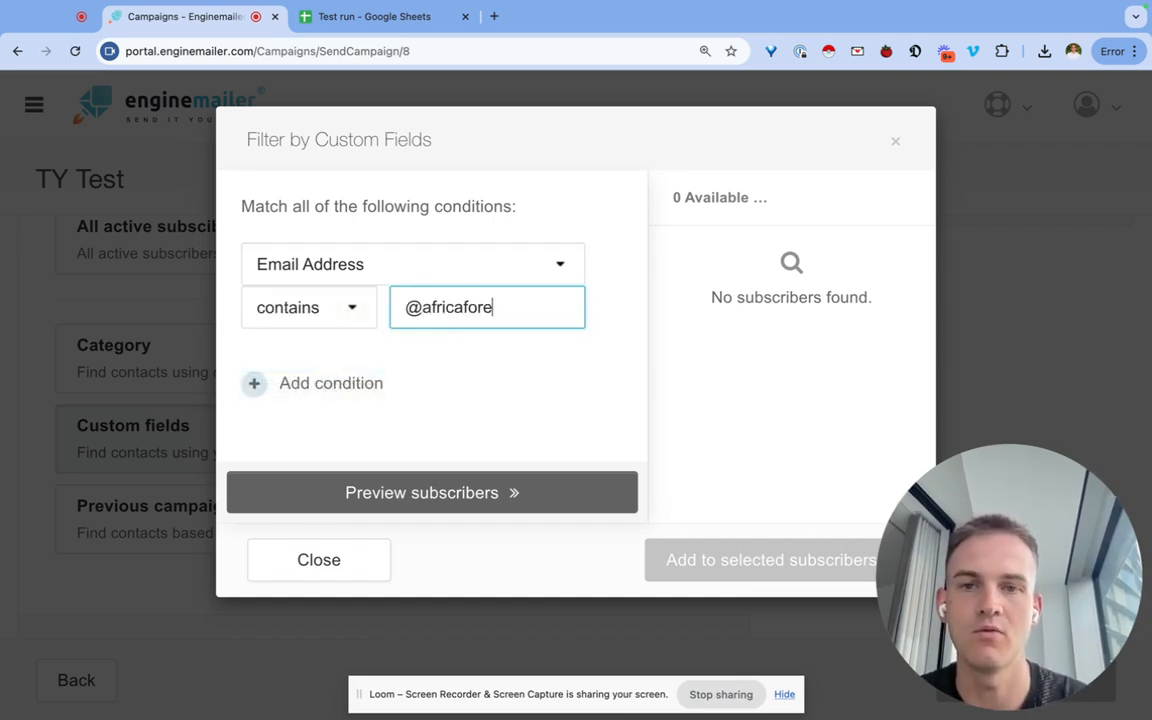
left_click(407, 492)
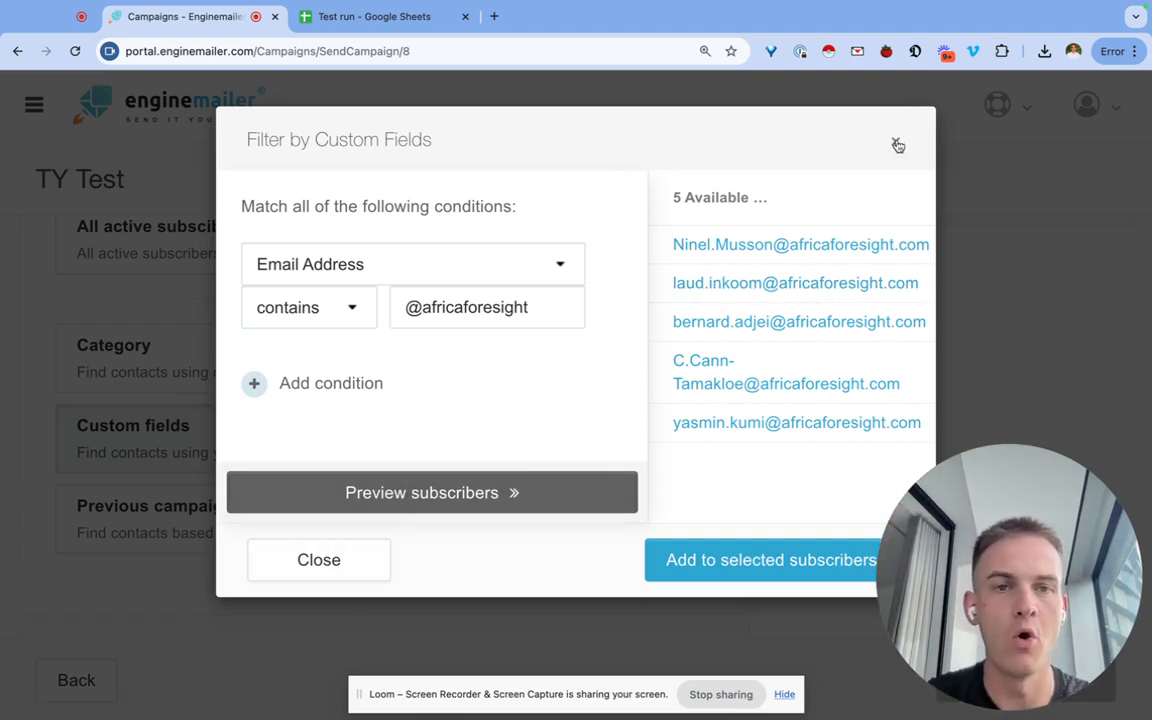
scroll(898, 147, "down", 2)
left_click(247, 354)
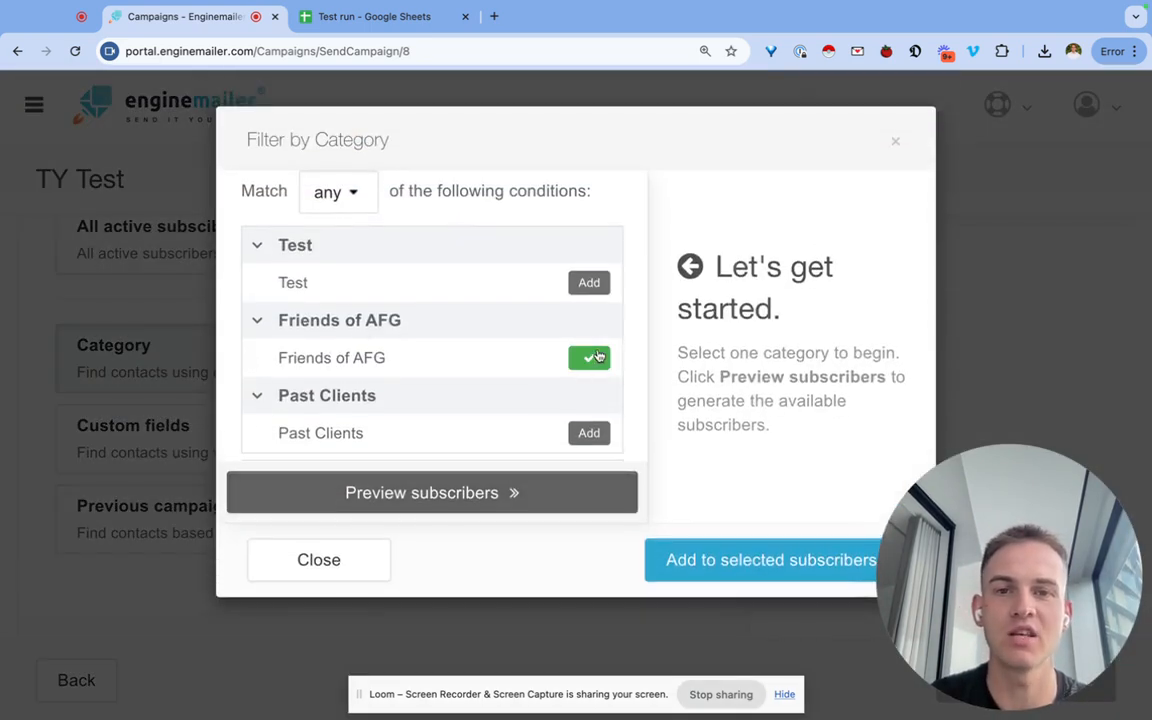
Add the Friends of AFG subscribers, review the 43 recipients, then deselect all back to 0.
left_click(683, 561)
scroll(429, 327, "up", 3)
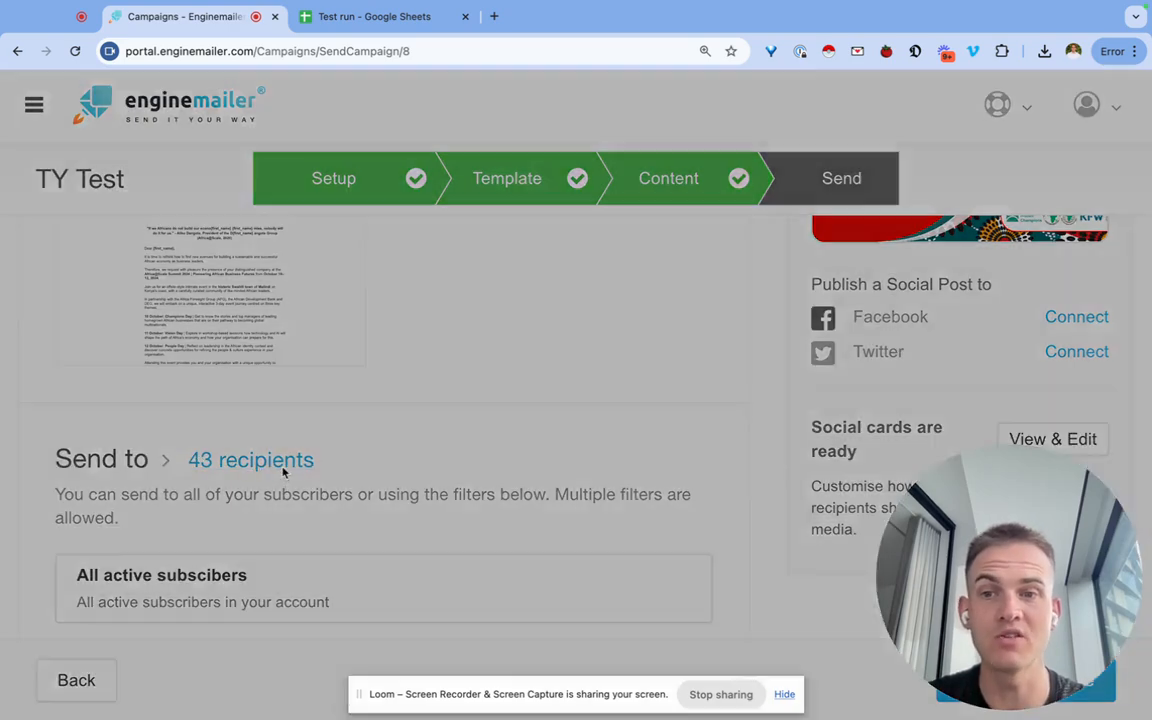
left_click(284, 462)
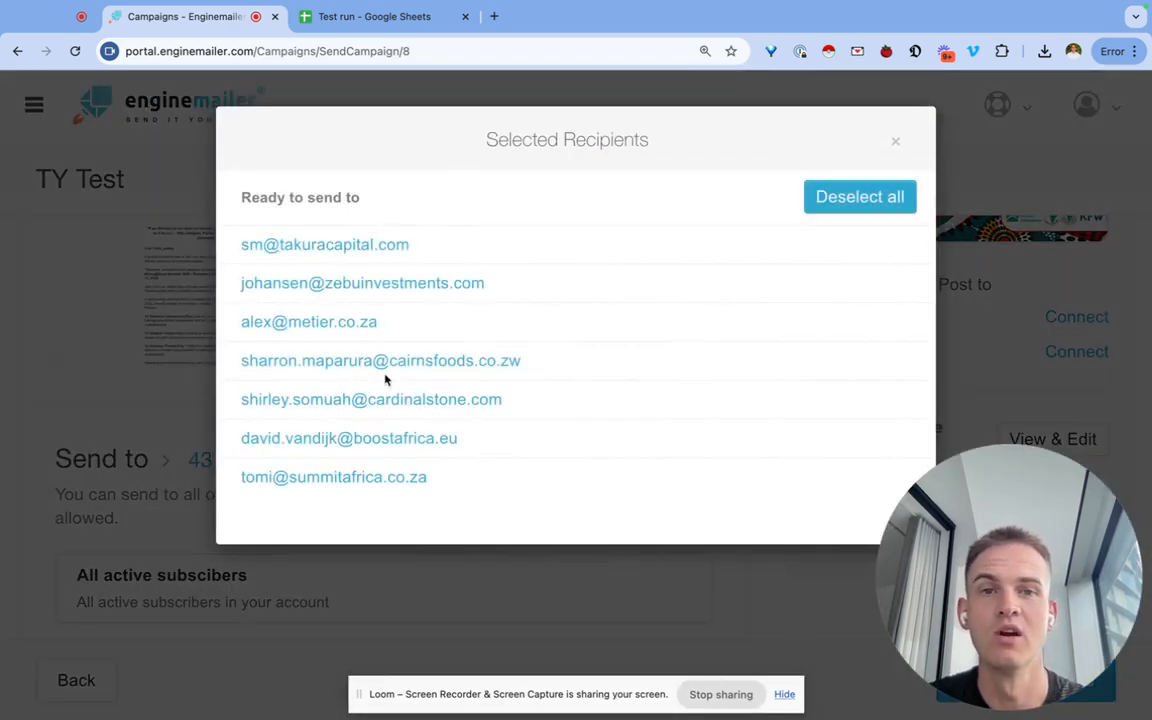
scroll(385, 379, "down", 15)
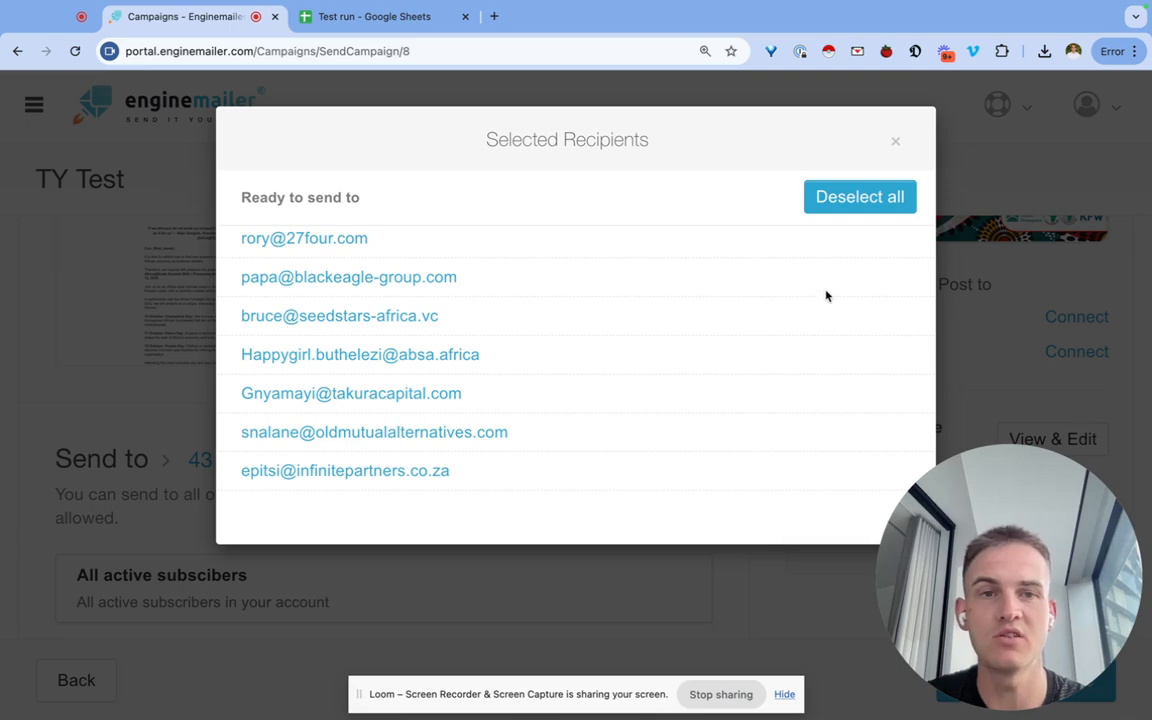
left_click(868, 192)
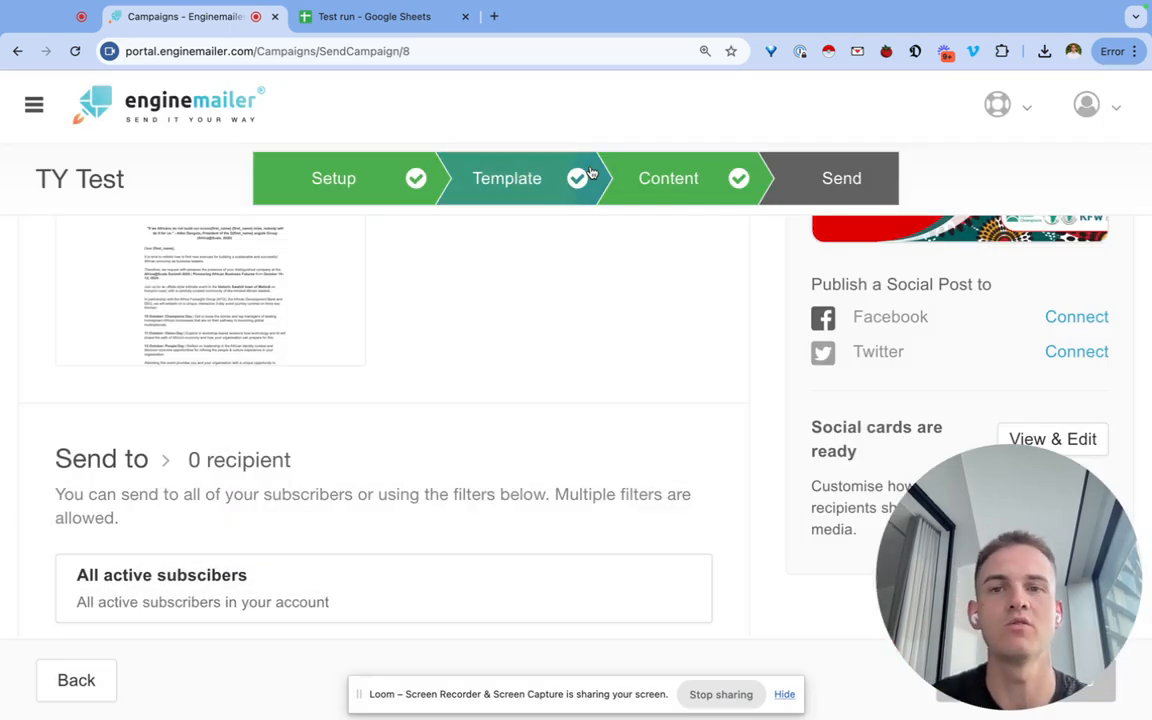
Go from the Send page to the Campaigns list showing the TY Test draft.
scroll(552, 357, "down", 10)
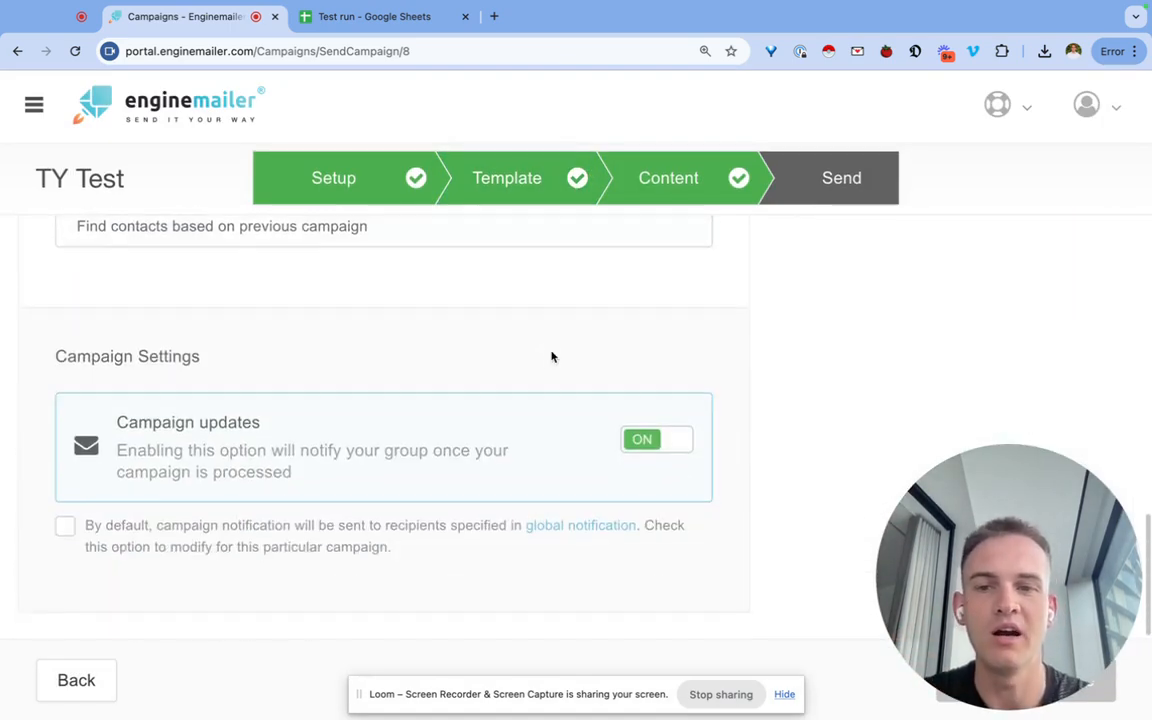
left_click_drag(919, 532, 381, 284)
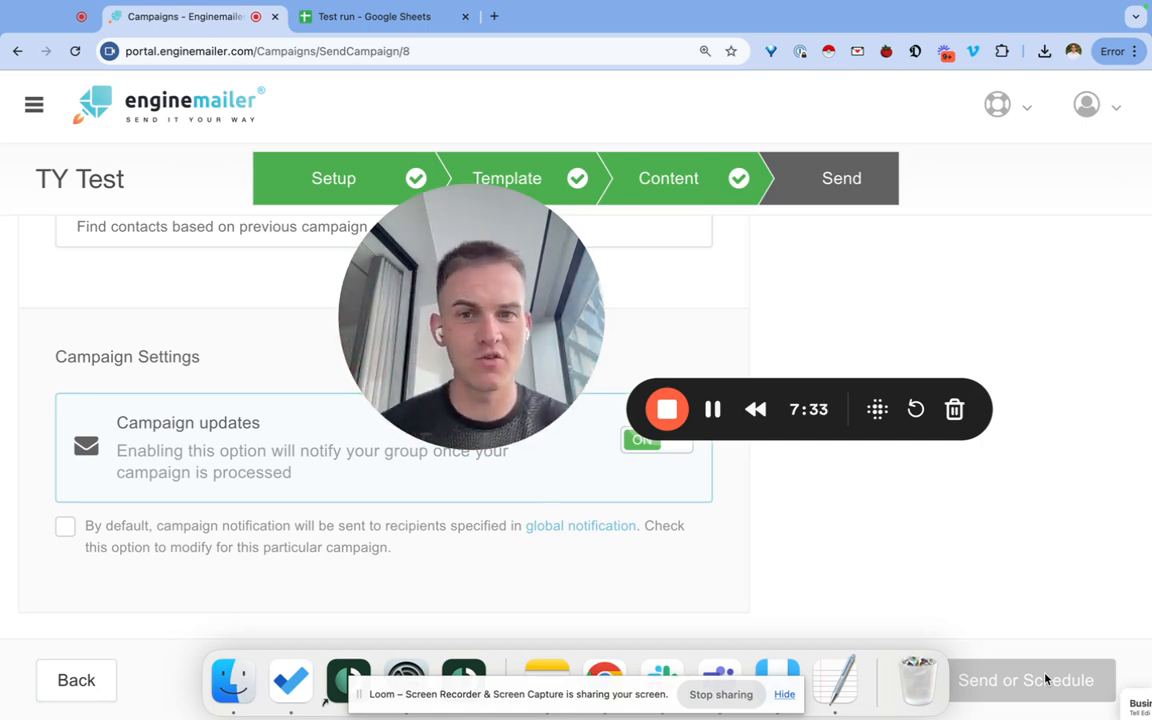
left_click_drag(531, 343, 791, 311)
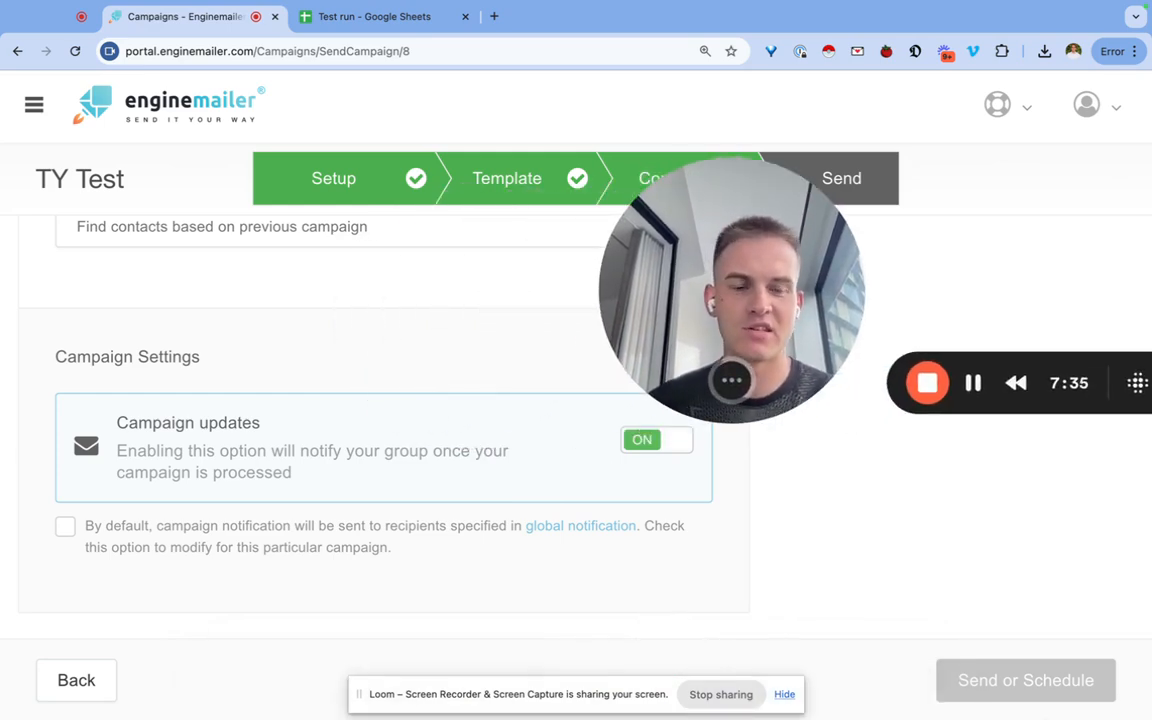
scroll(607, 442, "up", 5)
scroll(559, 395, "up", 10)
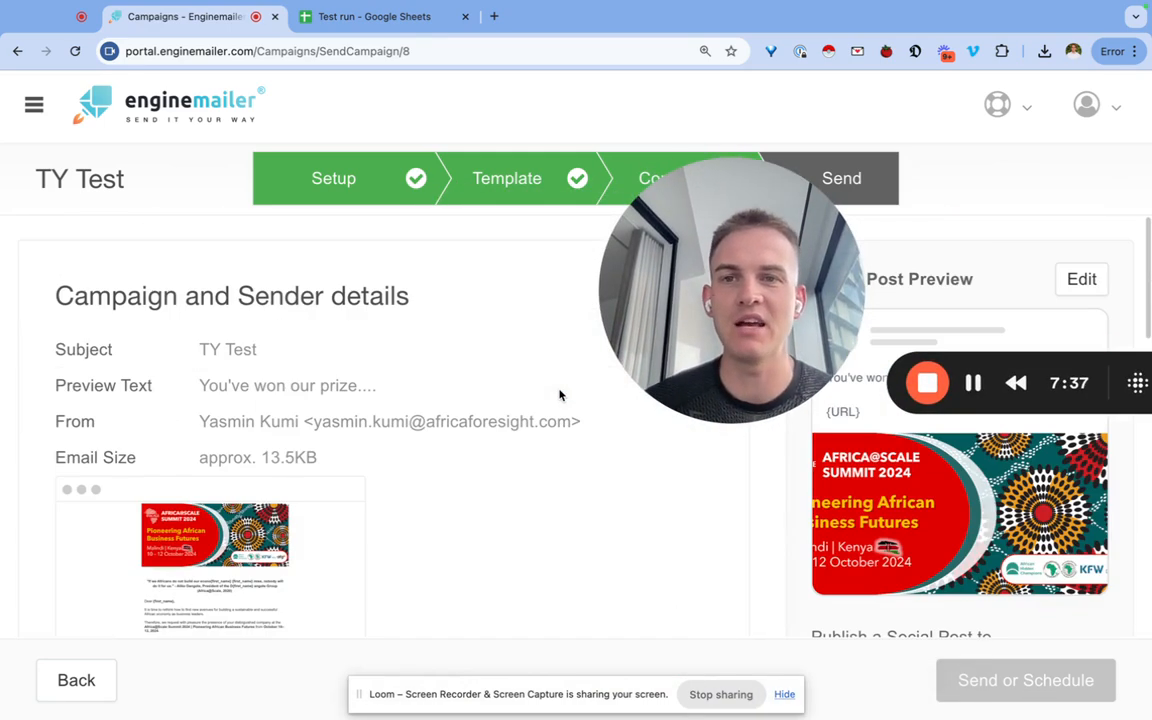
left_click(34, 104)
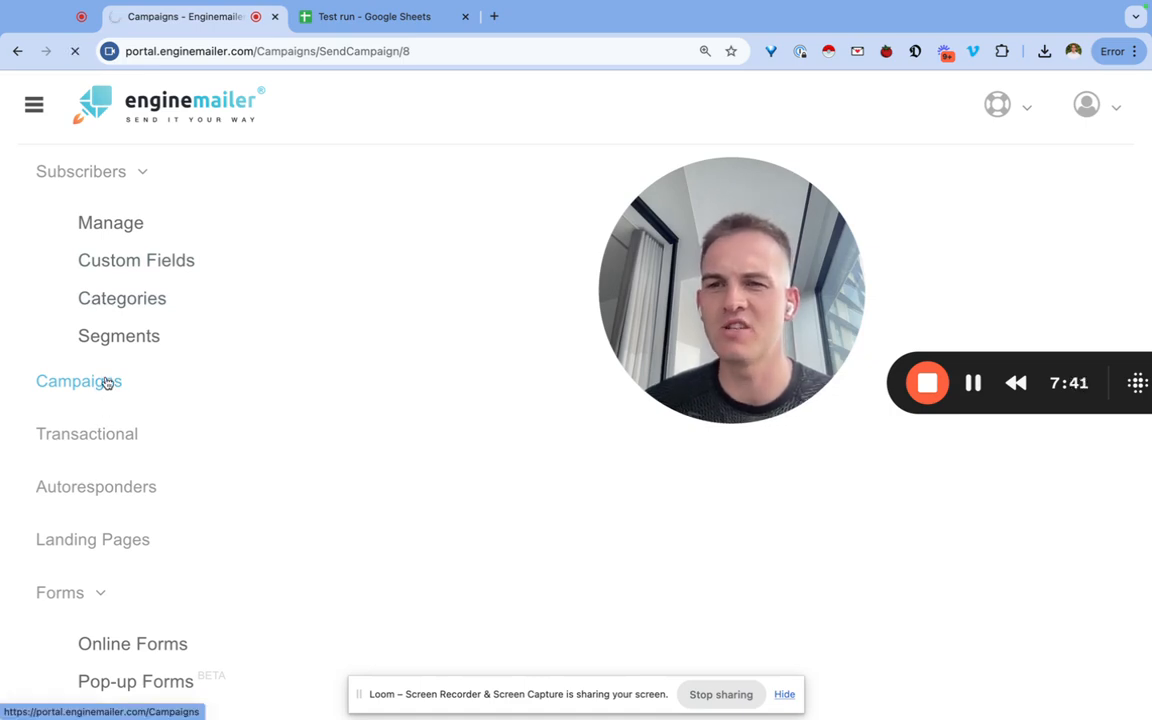
scroll(307, 390, "down", 2)
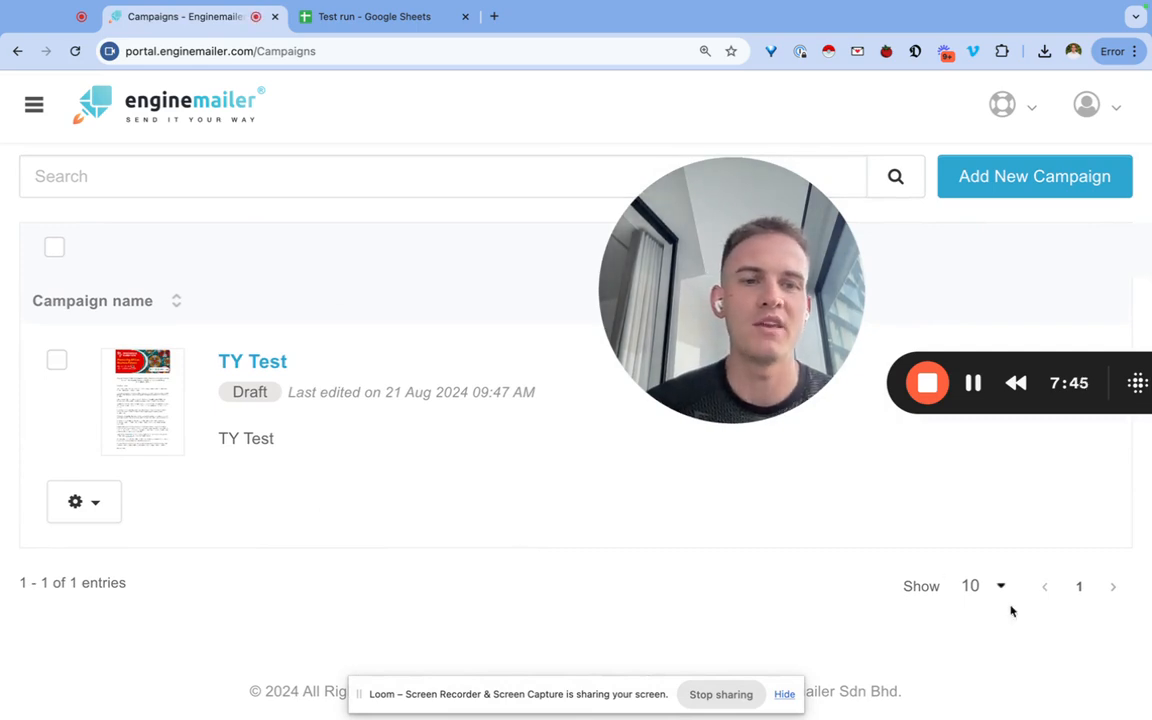
left_click_drag(742, 321, 190, 335)
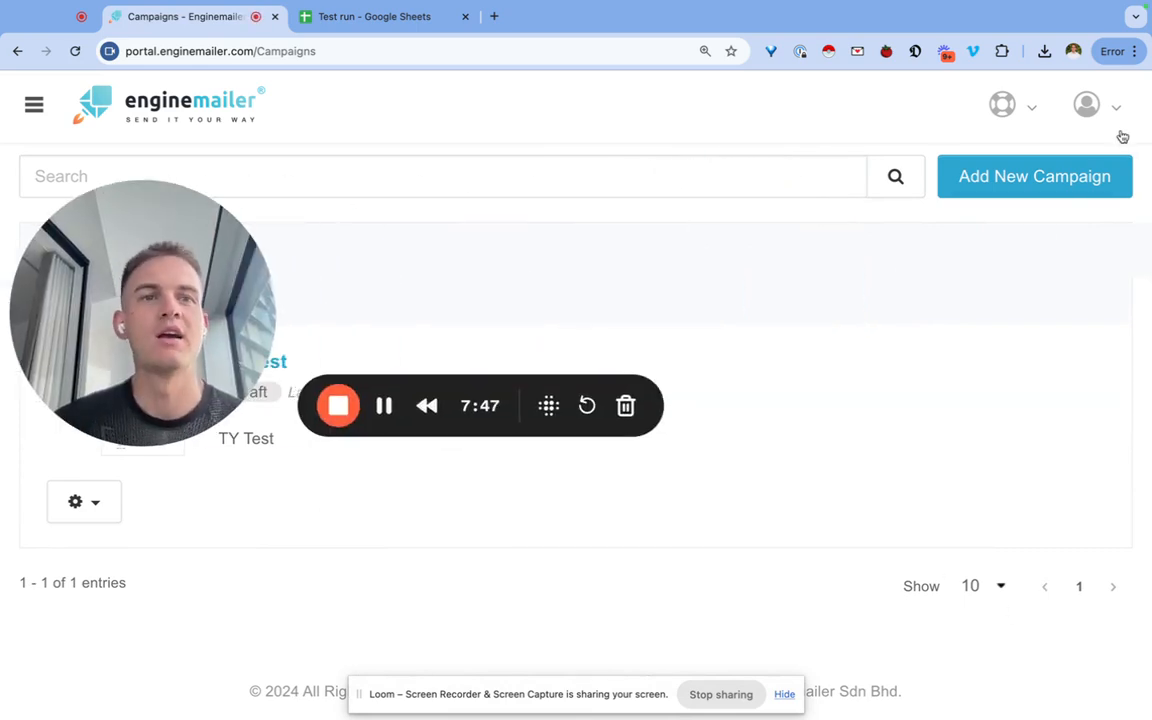
Open Domain Verification and view the africaforesight.com domain's gear actions.
left_click(1118, 128)
left_click(972, 365)
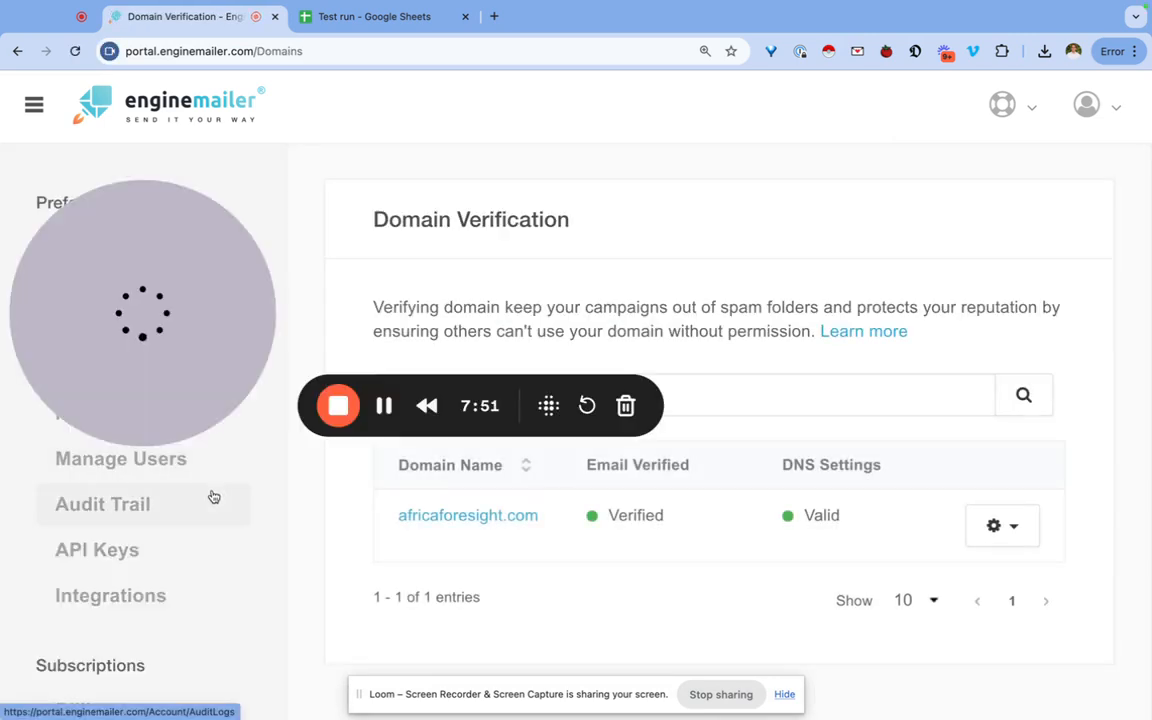
left_click_drag(185, 310, 180, 538)
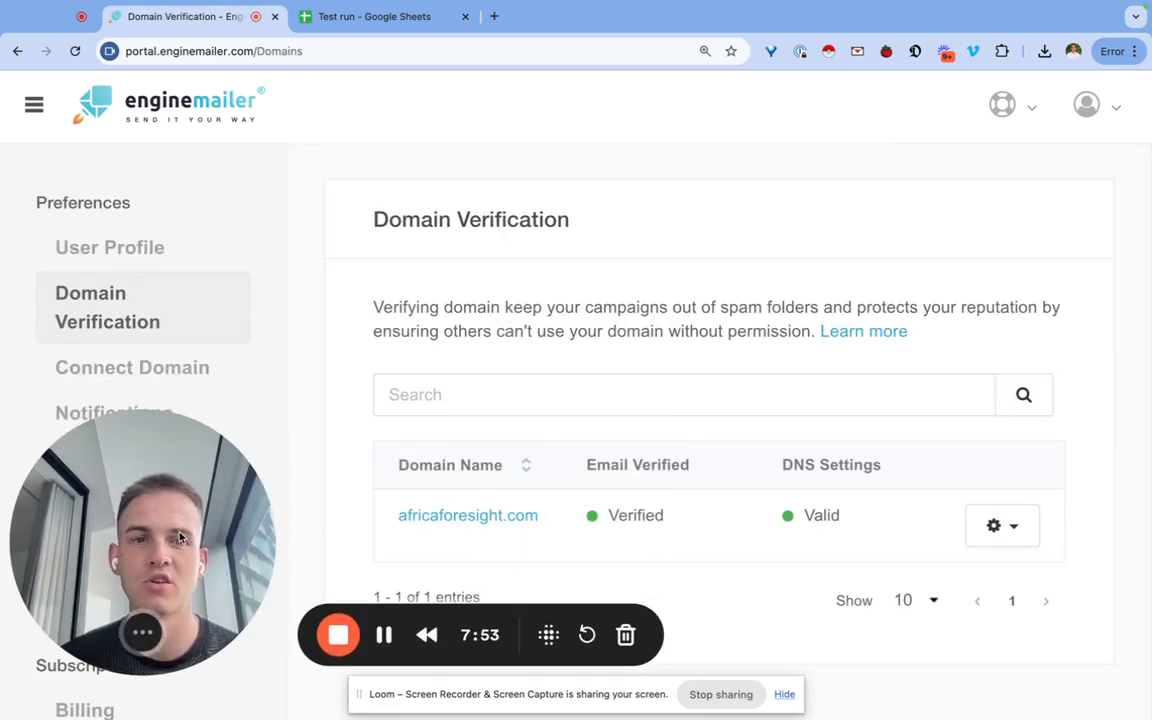
left_click(1013, 541)
left_click(1013, 541)
left_click(1013, 541)
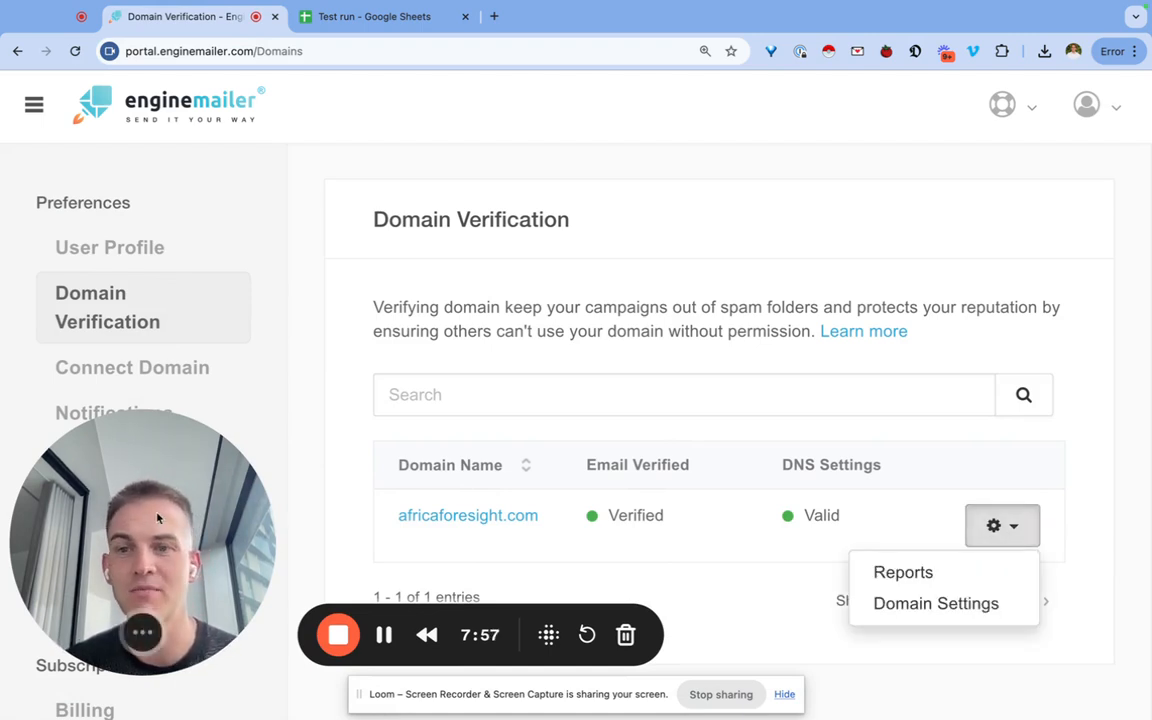
Open the Connect Domain page from the sidebar.
left_click_drag(157, 518, 1022, 206)
left_click(157, 370)
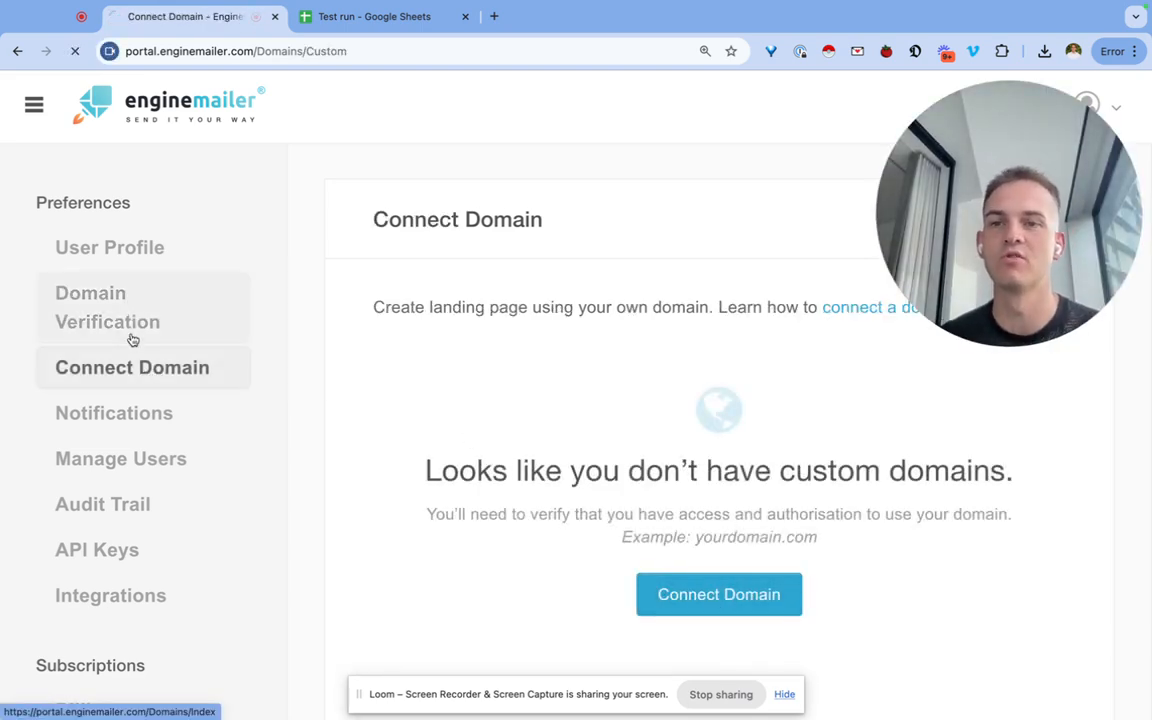
left_click(130, 367)
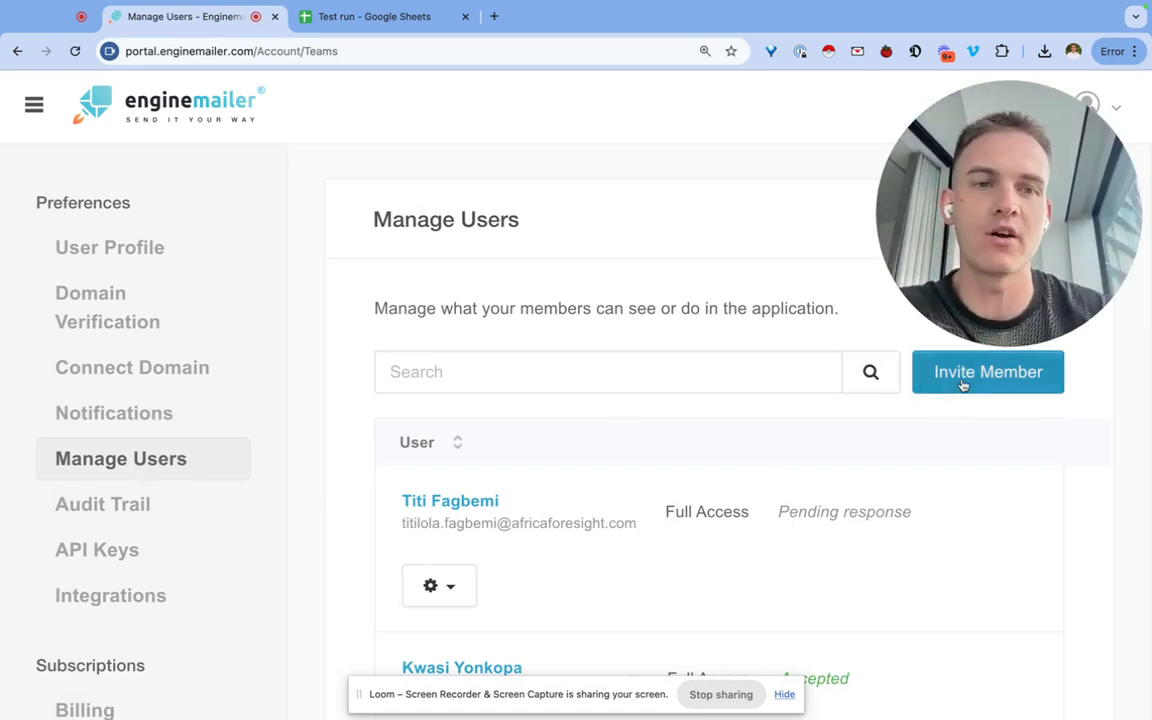
scroll(485, 410, "down", 1)
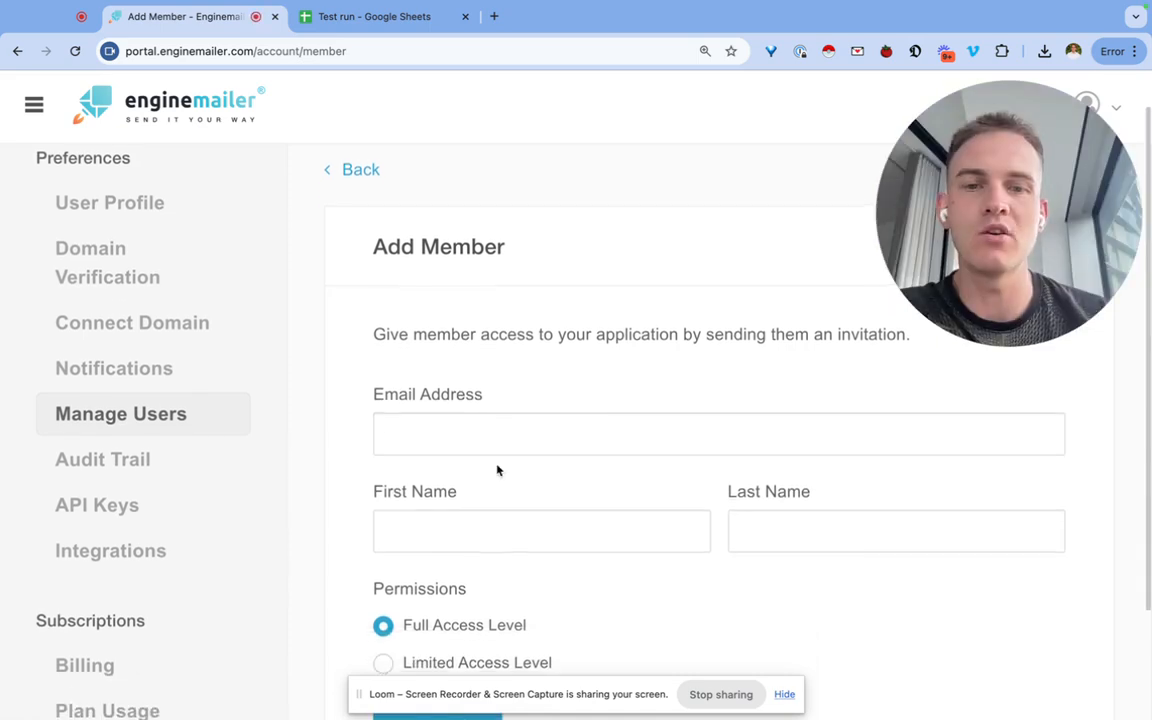
left_click(474, 511)
left_click(782, 527)
scroll(782, 527, "down", 2)
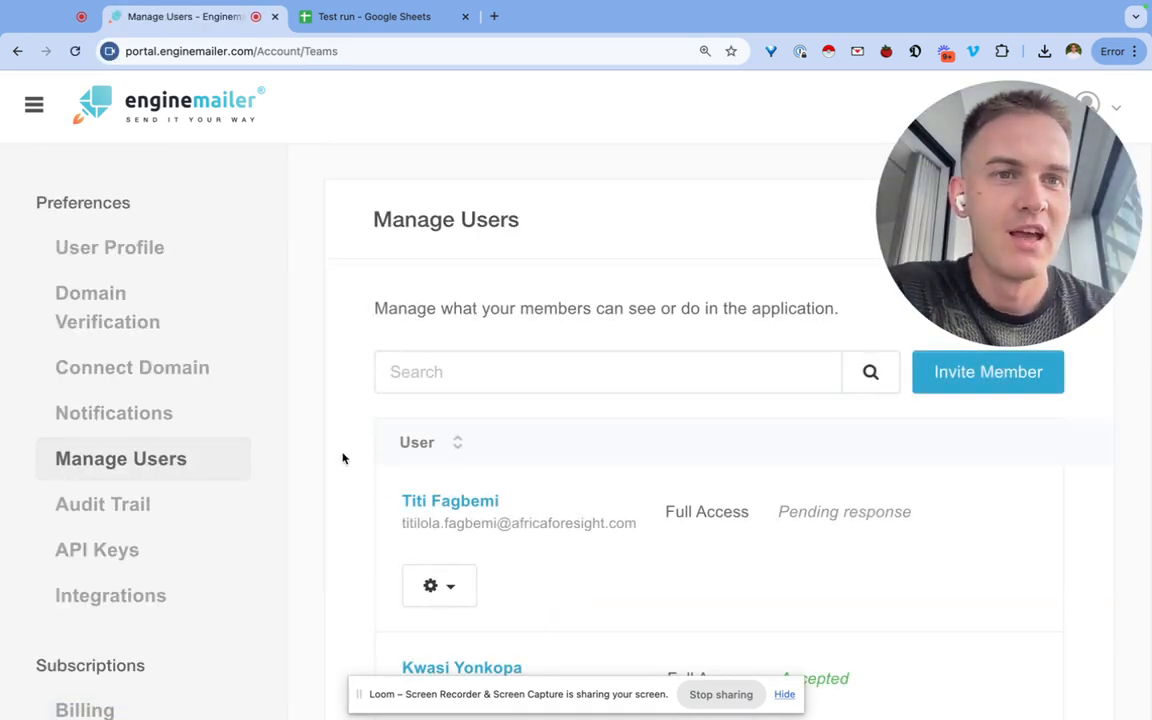
scroll(343, 458, "down", 8)
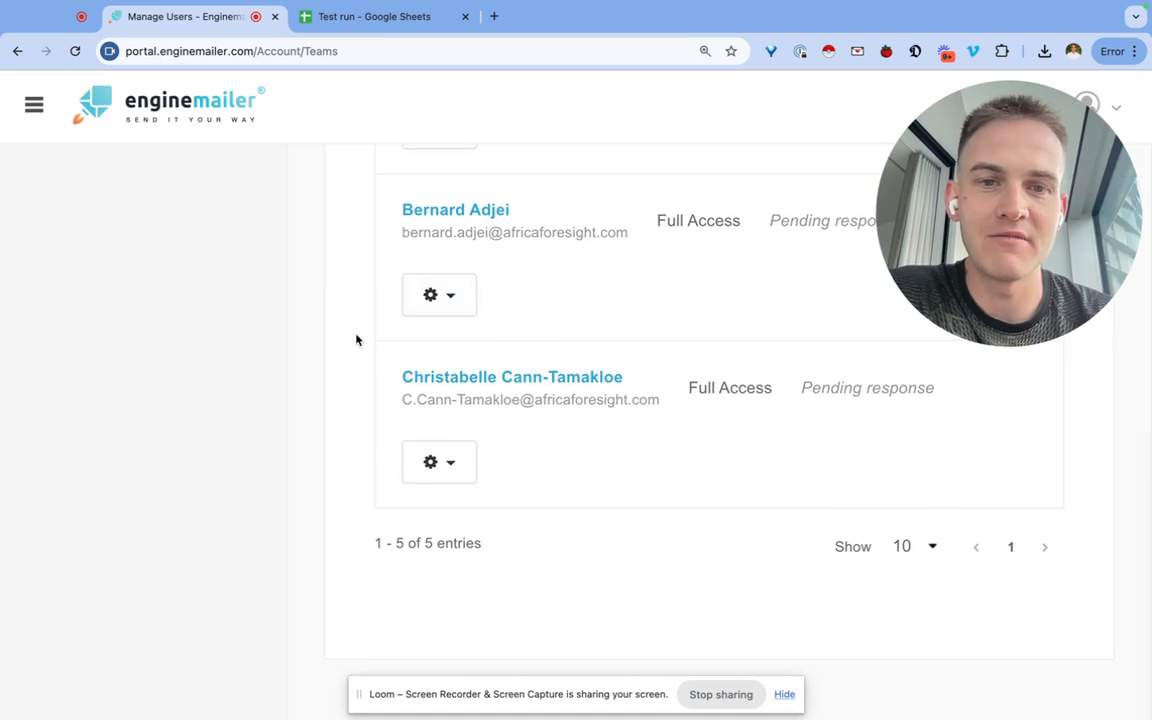
scroll(361, 334, "up", 5)
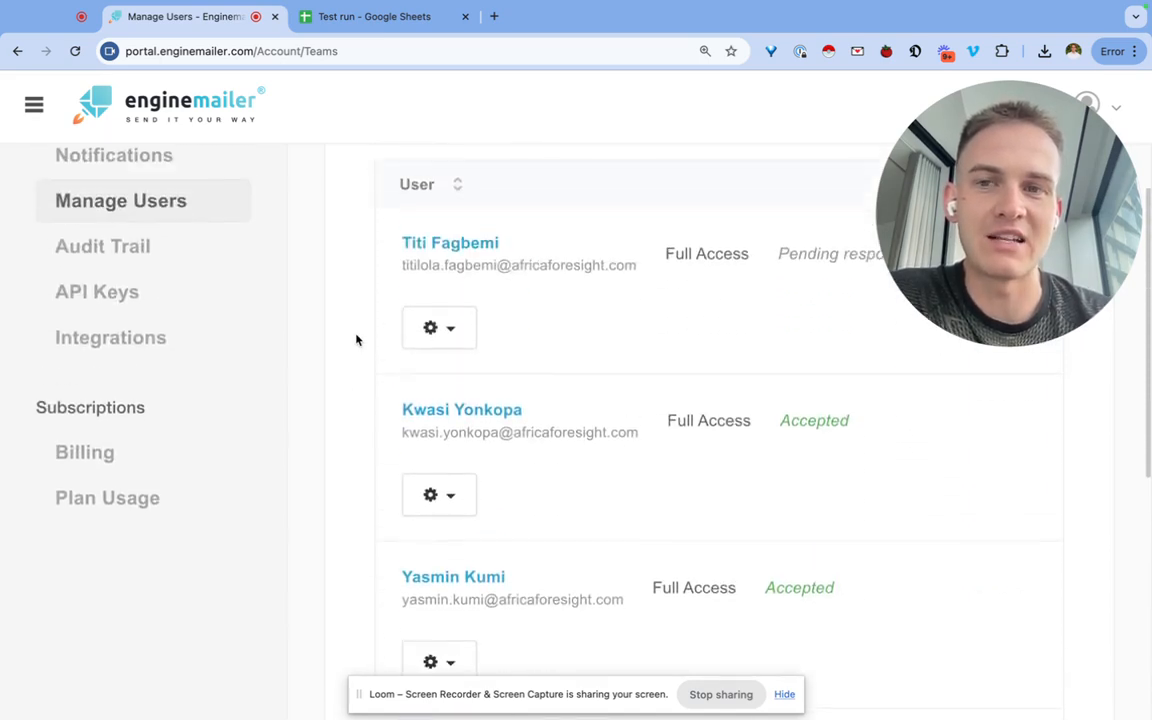
scroll(356, 340, "up", 3)
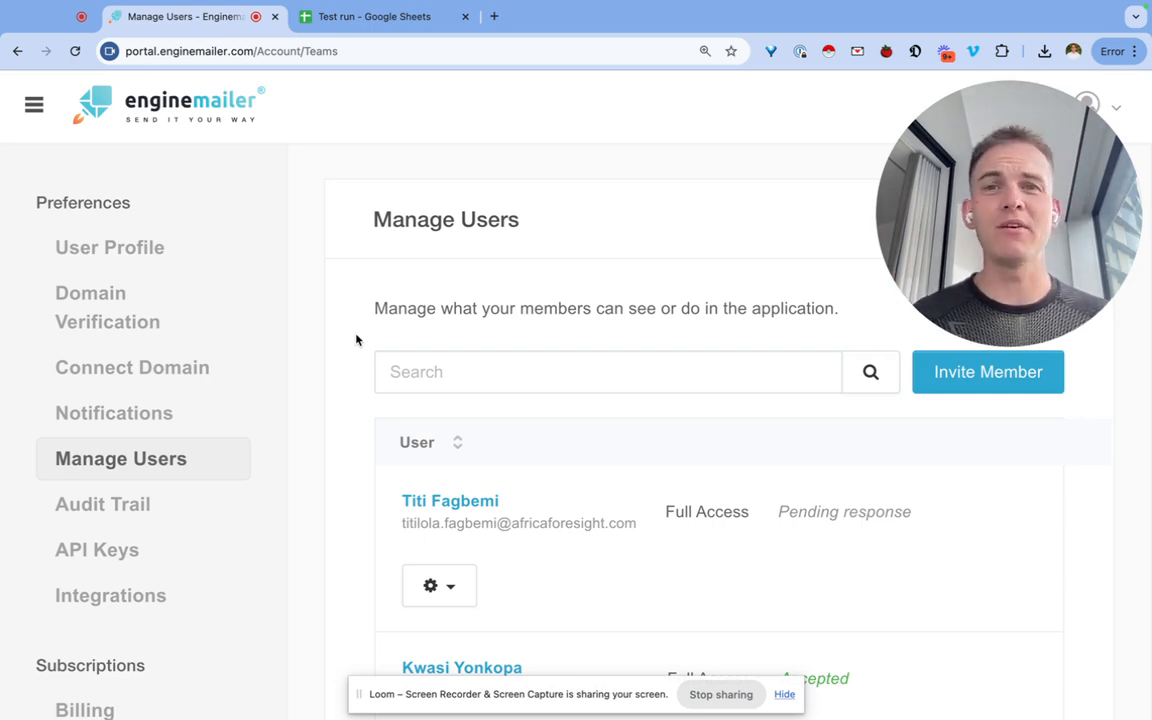
mouse_move(1005, 232)
left_click_drag(1005, 232, 624, 243)
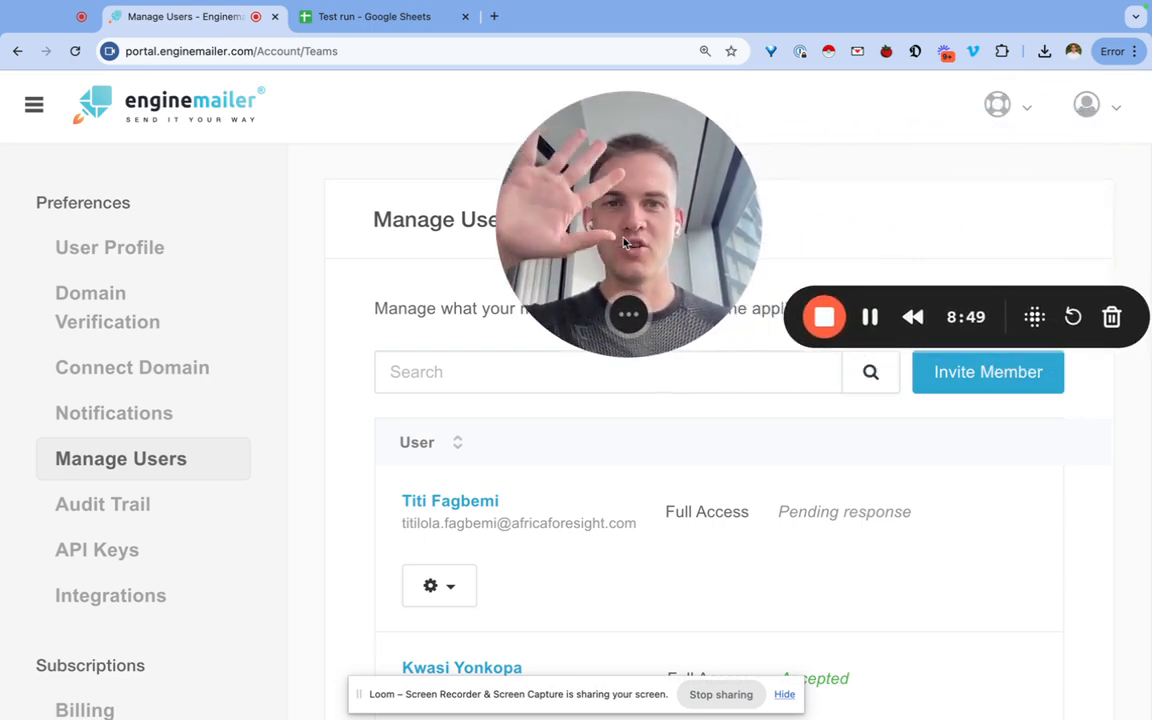